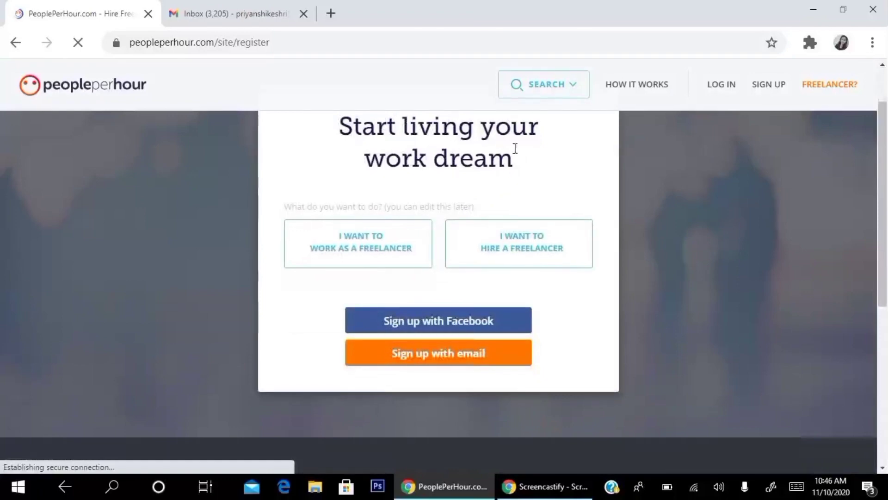
Step: Choose to work as a freelancer and sign up with an e-mail address
left_click(385, 256)
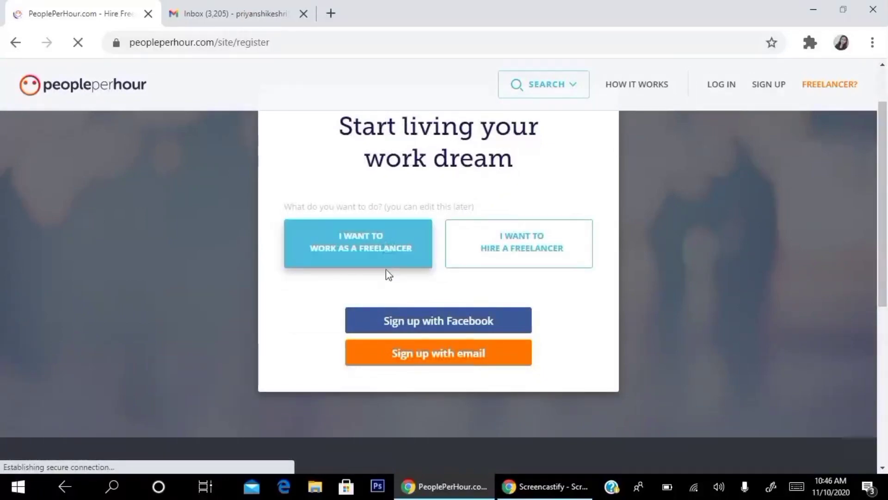
left_click(504, 252)
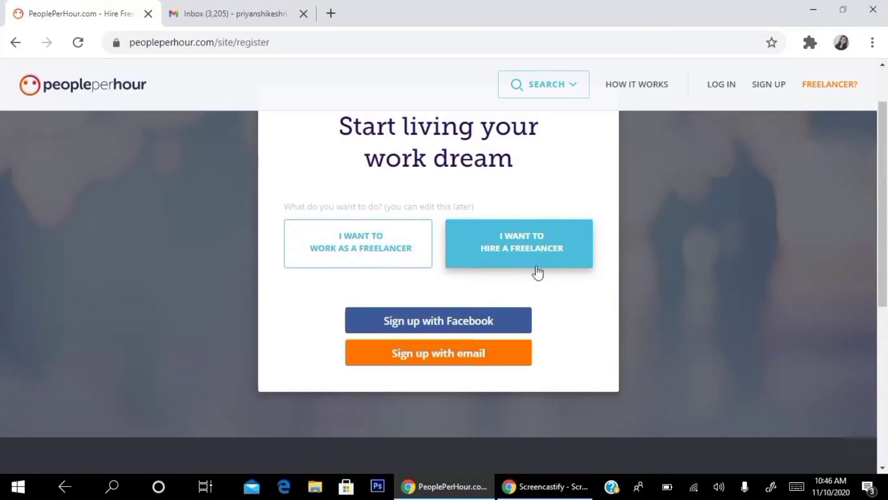
left_click(392, 258)
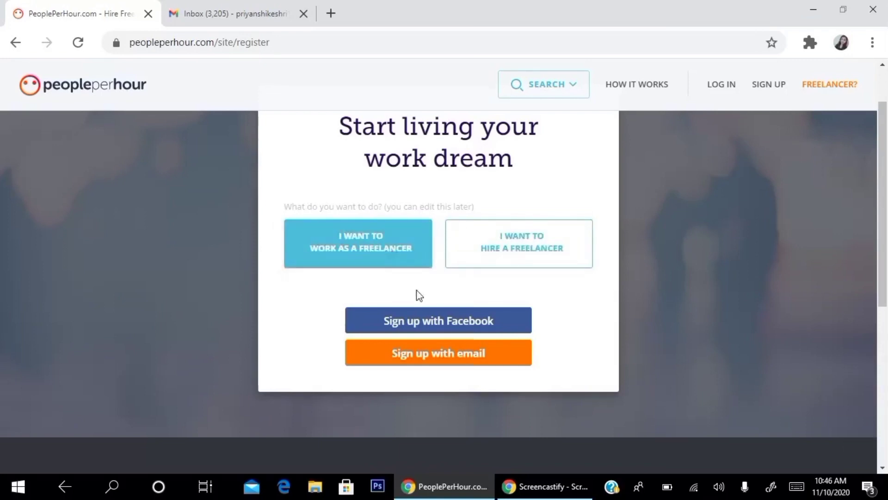
left_click(434, 359)
Step: Enter the freelancer's first name, last name and saved e-mail address
left_click(340, 307)
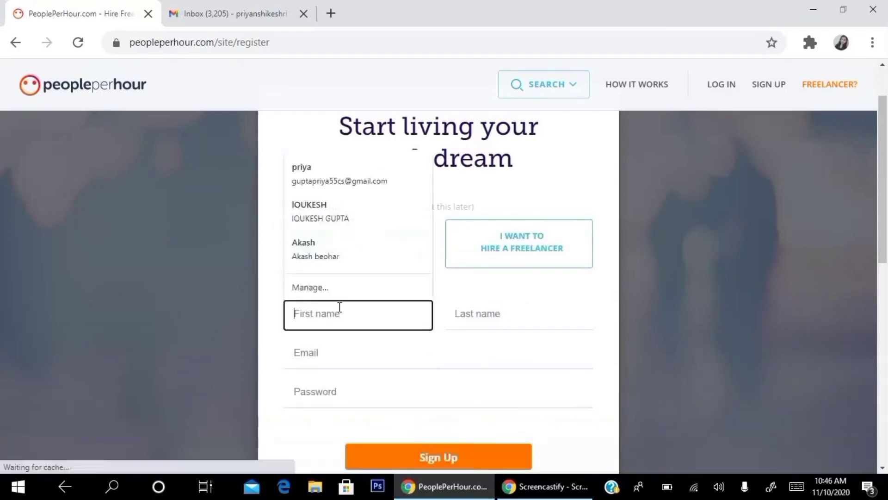
type("Priya")
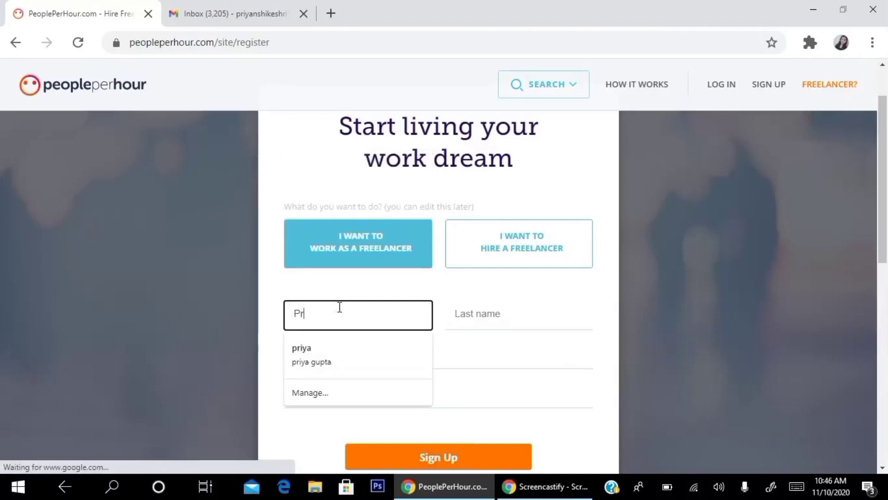
left_click(487, 320)
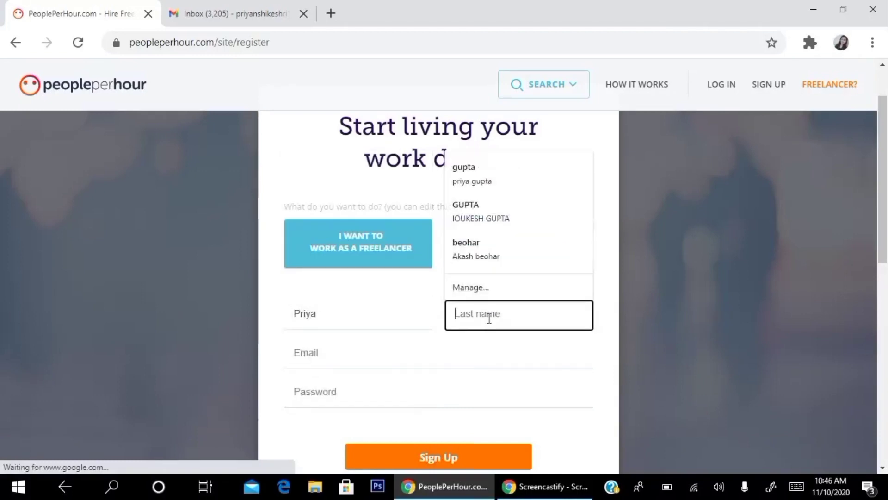
type("gupta")
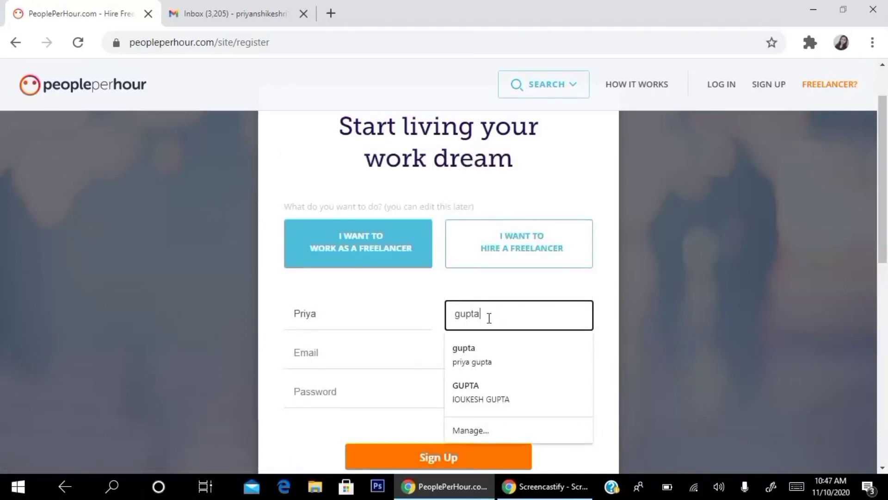
left_click(370, 346)
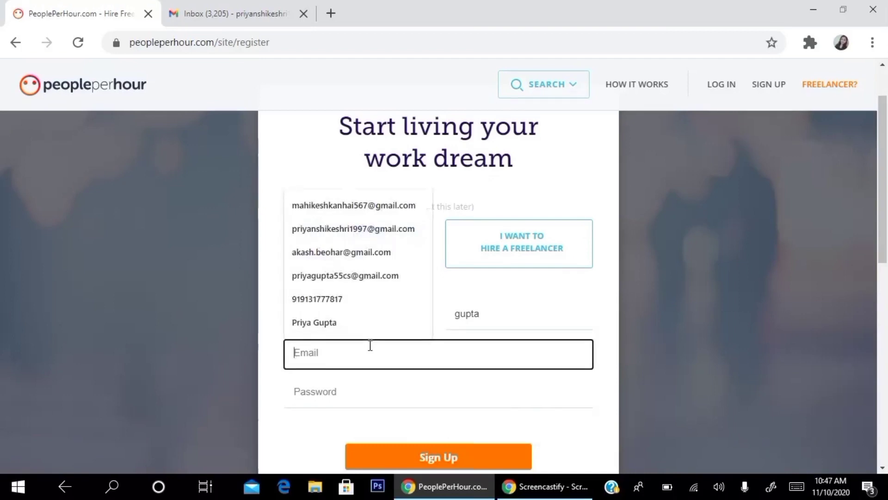
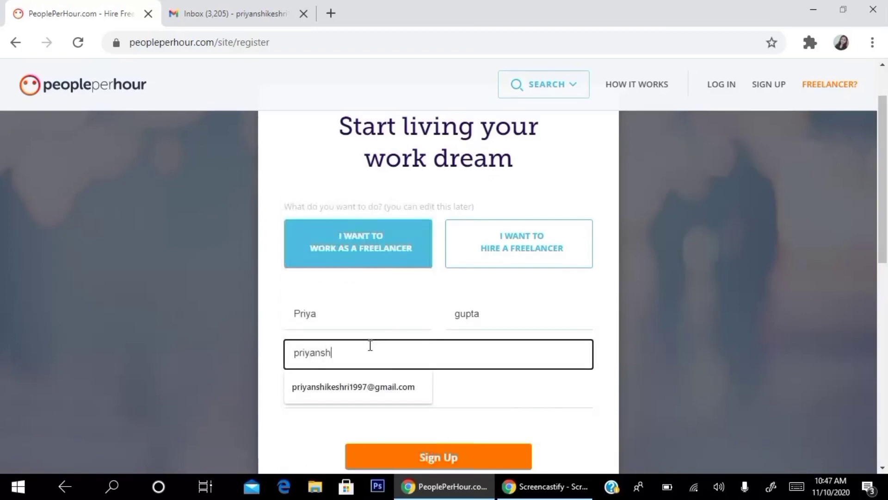
left_click(382, 377)
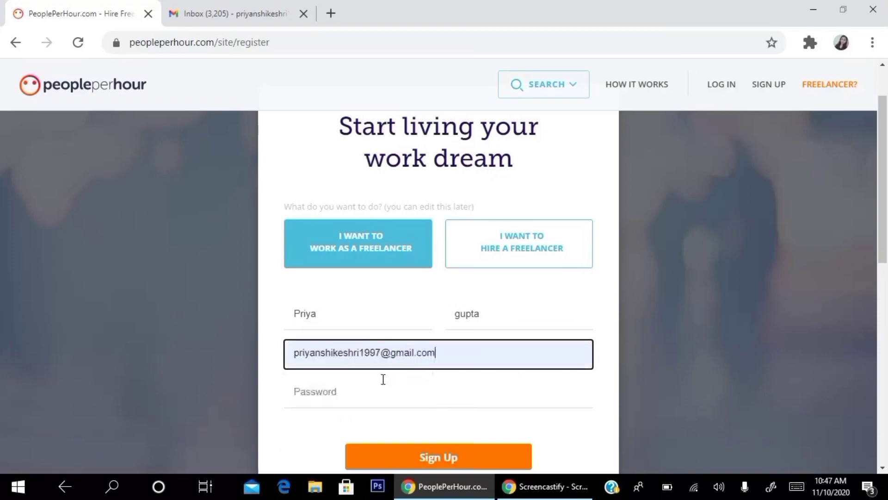
Step: Enter the account password and submit the sign-up form
scroll(387, 268, "down", 1)
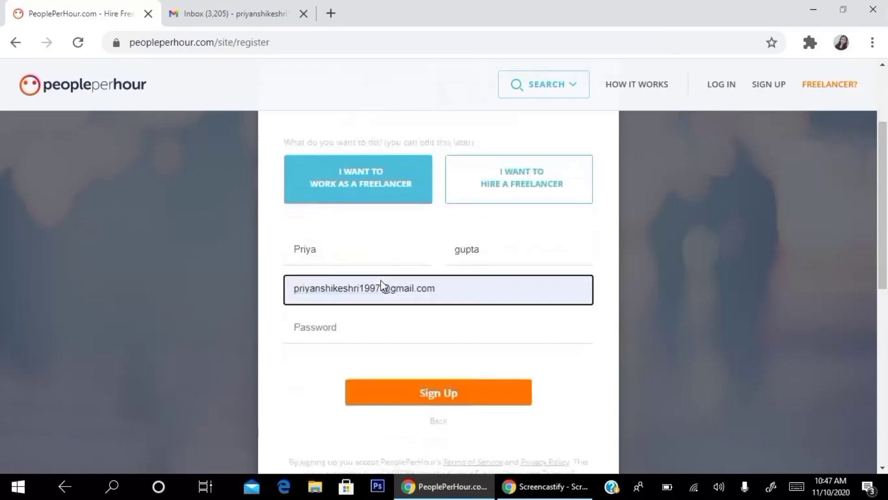
left_click(344, 326)
type("p")
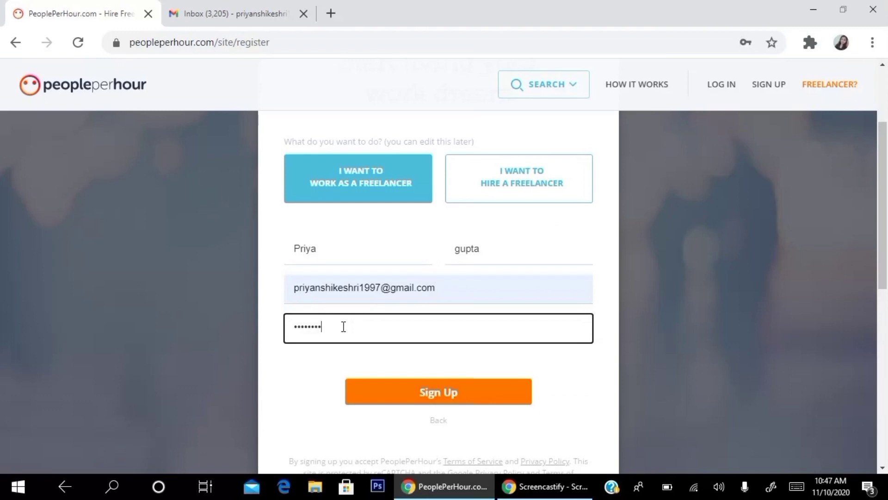
type("••")
left_click(422, 392)
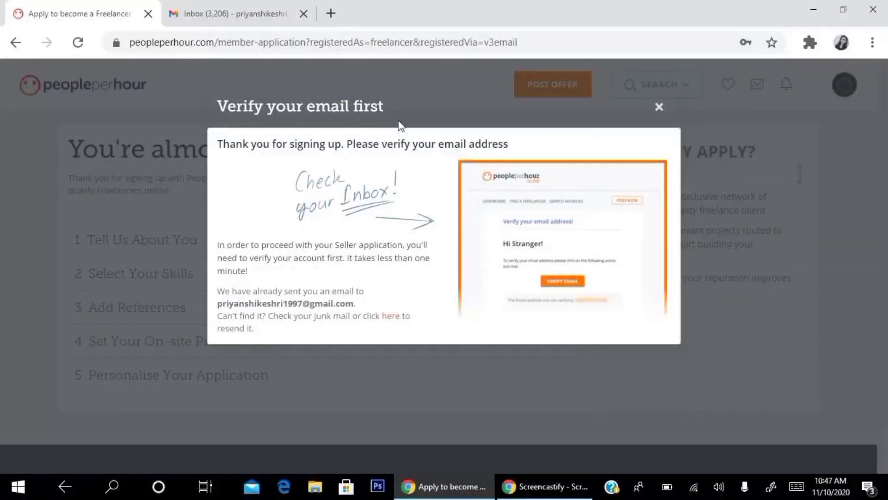
Step: Close the 'Verify your email first' notice and go to the Gmail inbox
left_click(659, 107)
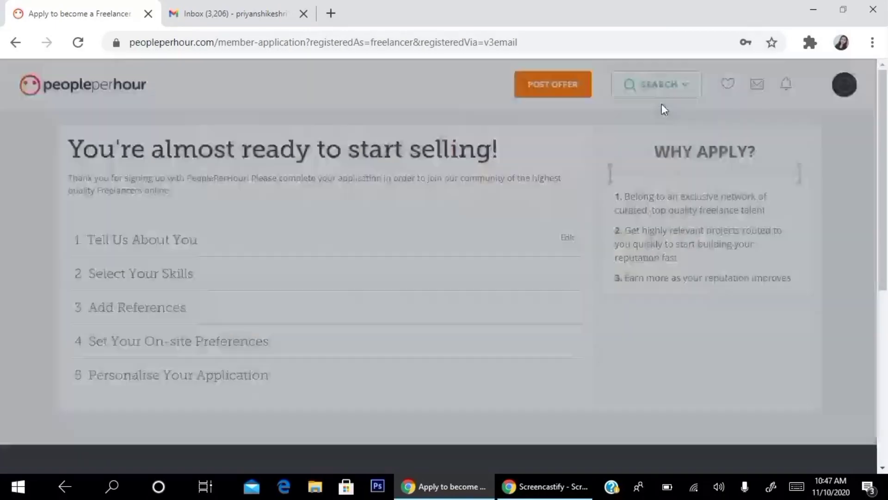
left_click(276, 6)
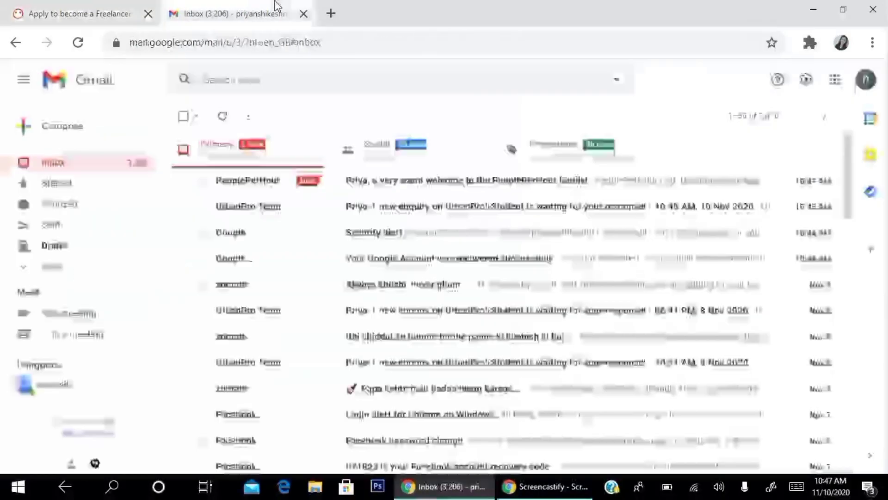
Step: Open the PeoplePerHour welcome email and follow its COMPLETE APPLICATION link
left_click(482, 183)
scroll(444, 250, "down", 10)
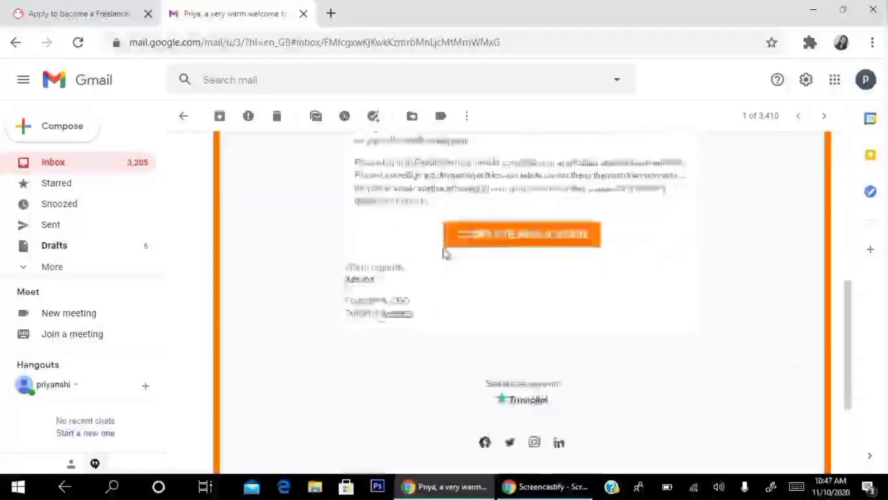
left_click(554, 237)
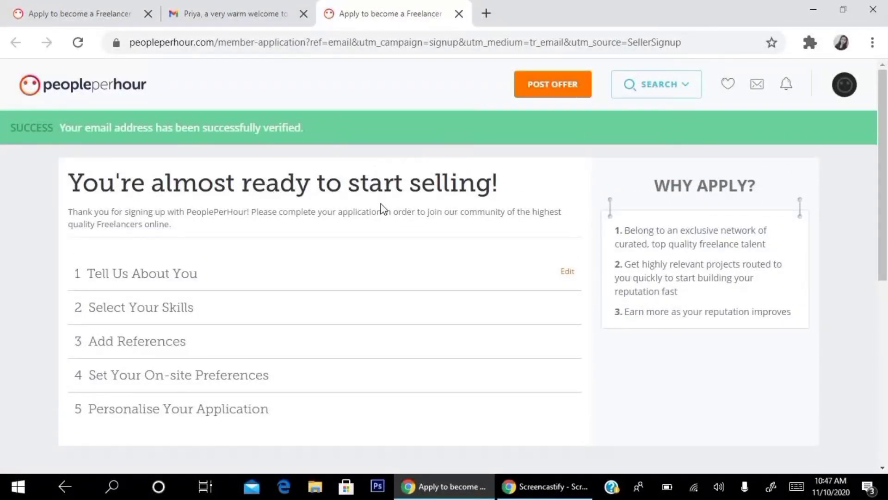
scroll(236, 273, "down", 2)
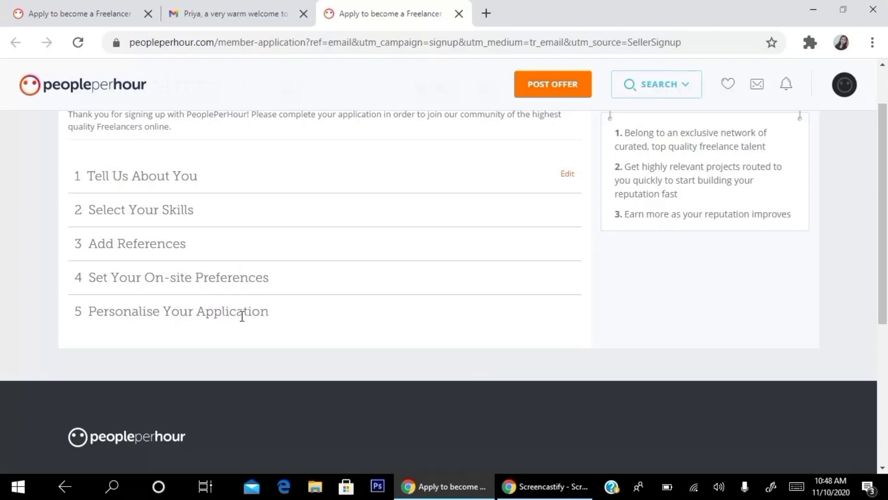
Step: In Tell Us About You, answer No to company, set job title Python developer, and fill in the saved phone number
left_click(570, 173)
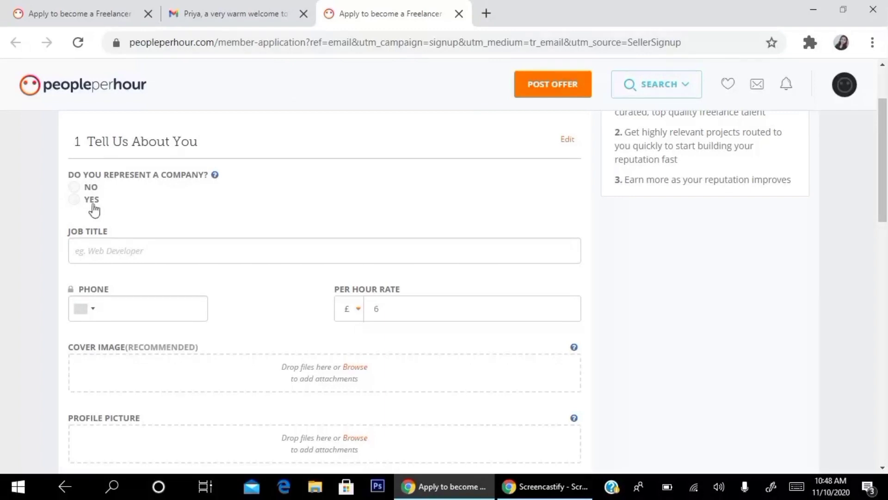
left_click(75, 190)
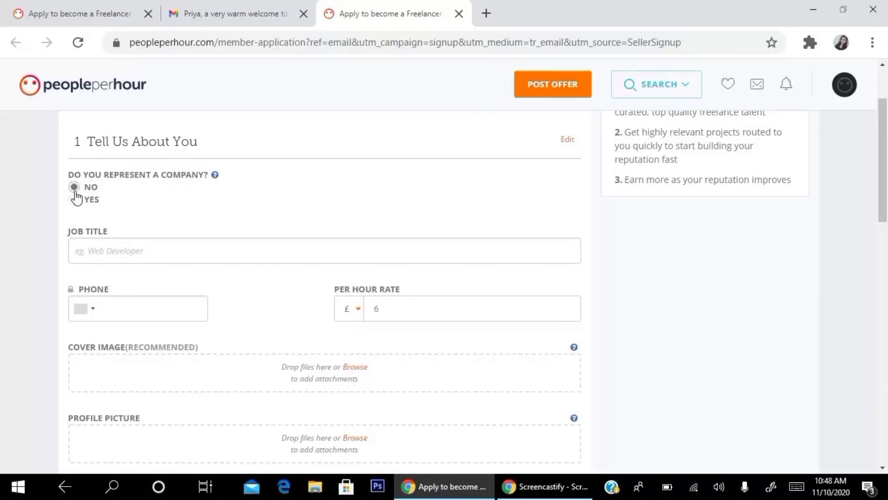
left_click(121, 254)
left_click(128, 281)
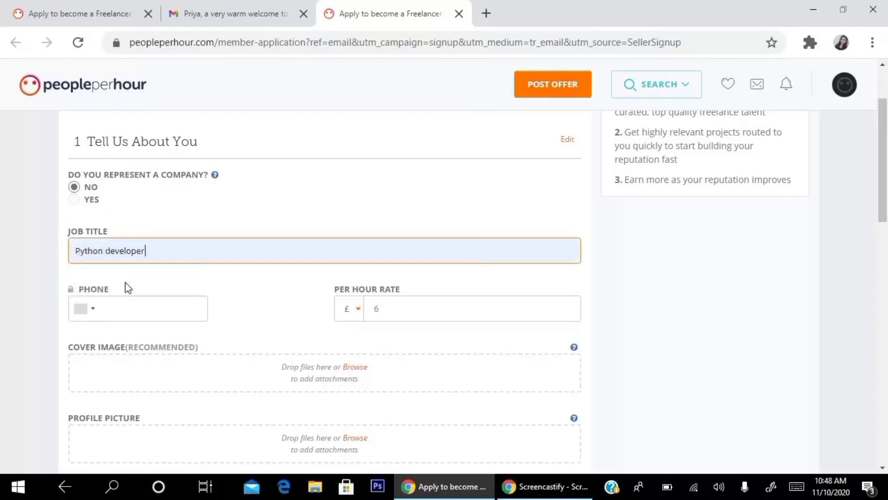
scroll(174, 232, "down", 1)
left_click(121, 247)
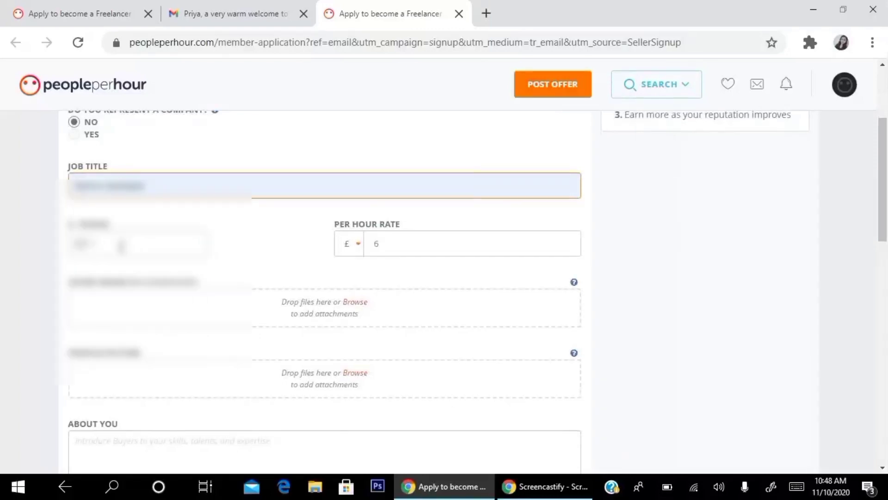
type("7")
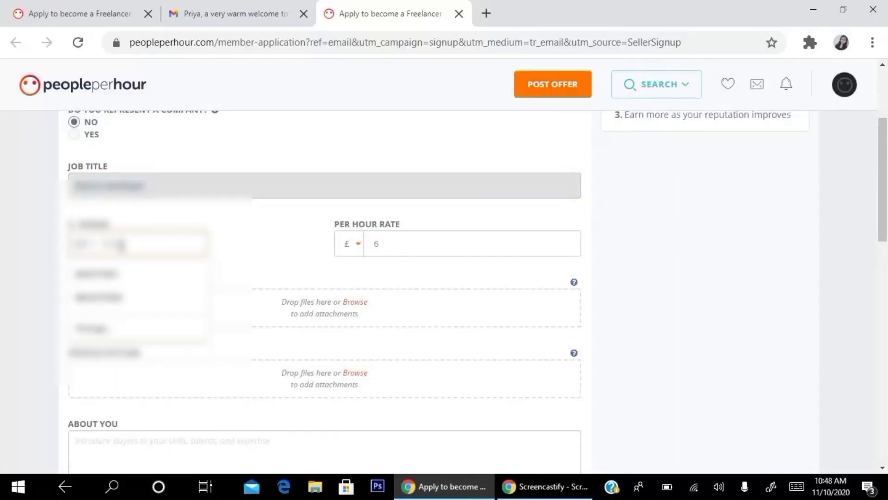
type("123")
left_click(104, 275)
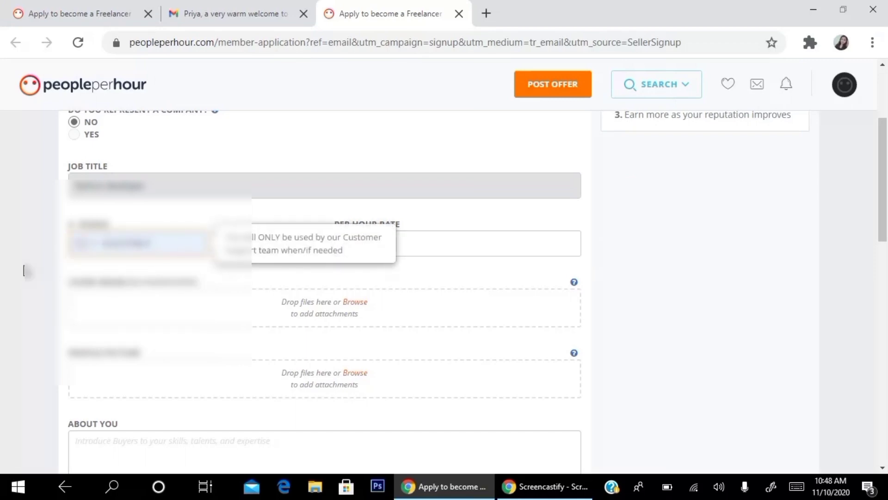
Step: Set the per-hour rate to $15, switching the currency from £ to $
left_click(393, 248)
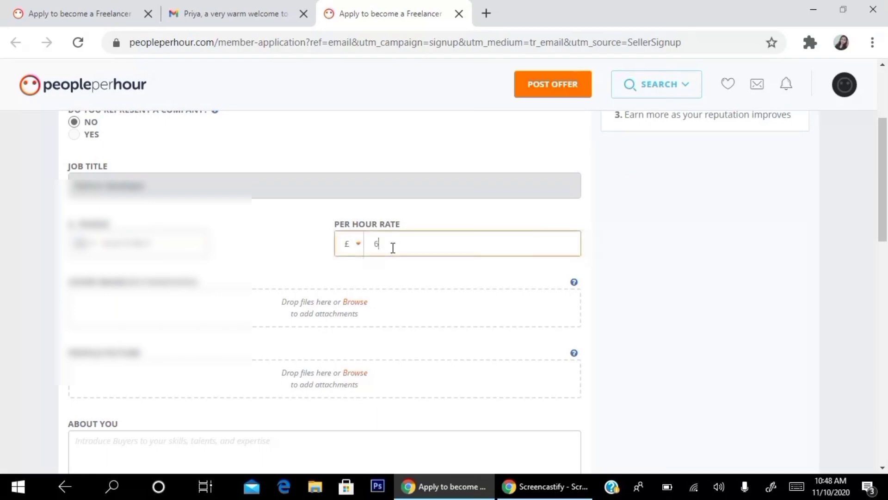
left_click(359, 243)
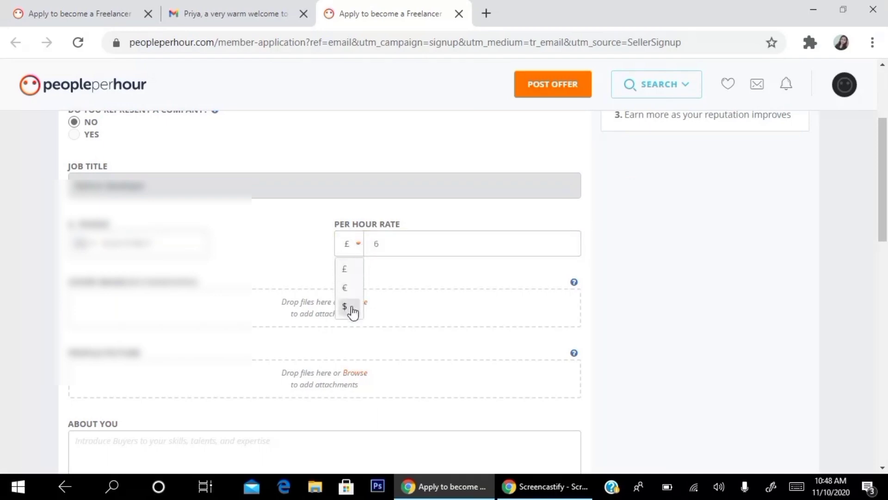
left_click(352, 309)
left_click(392, 245)
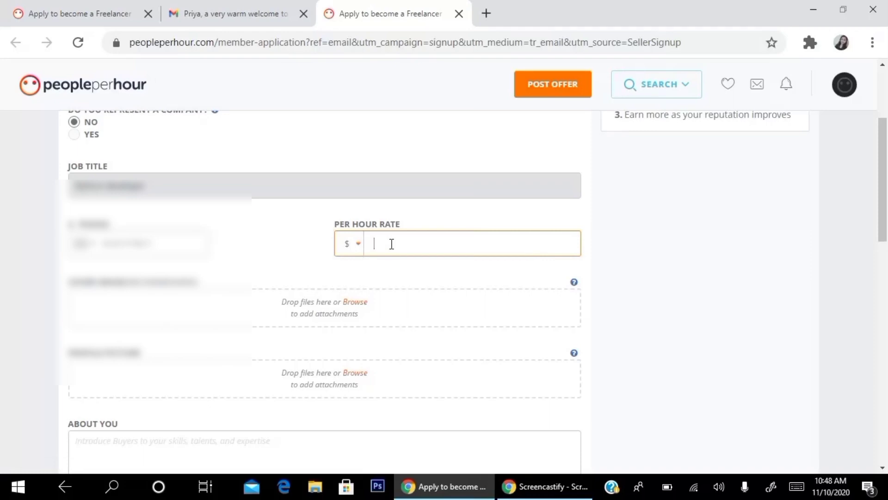
type("15")
scroll(240, 265, "down", 3)
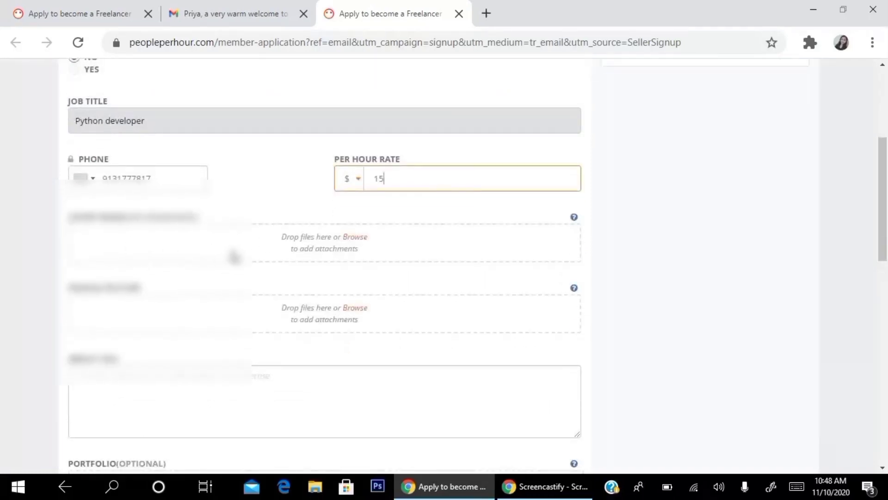
Step: Upload the profile photo found by searching 'prya' in Documents as the profile picture
left_click(357, 244)
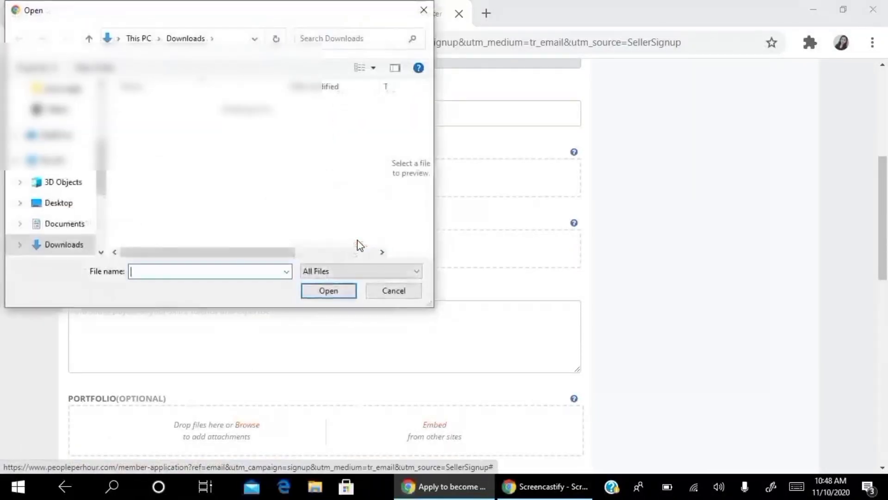
left_click(66, 226)
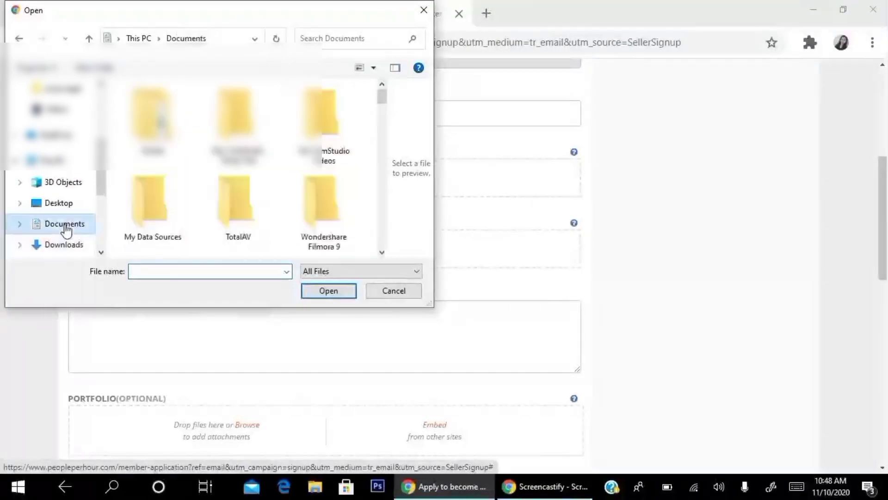
left_click(335, 38)
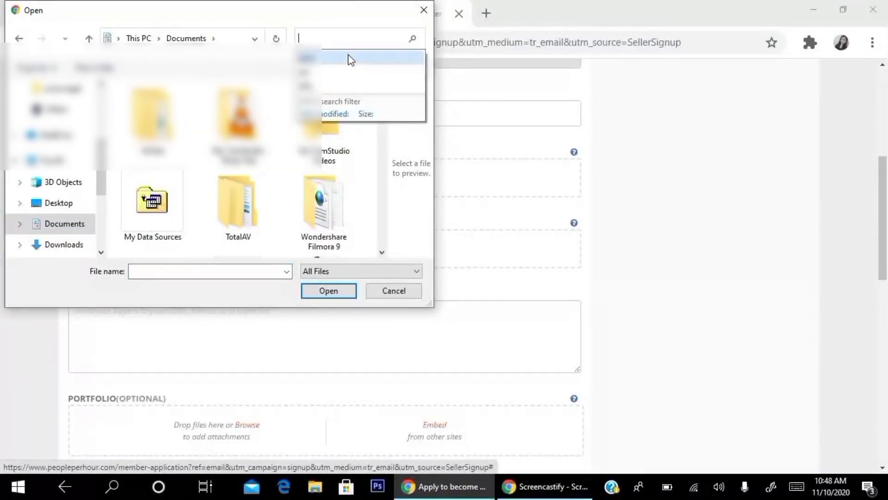
type("prya")
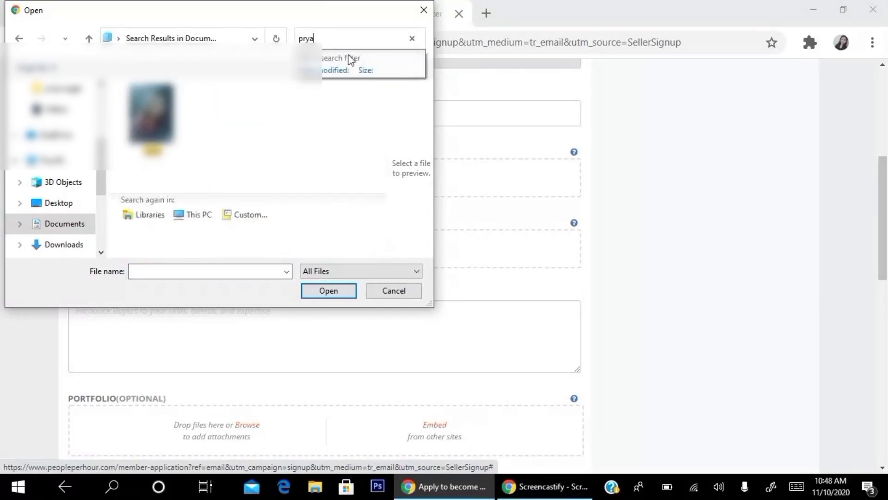
left_click(152, 121)
left_click(330, 290)
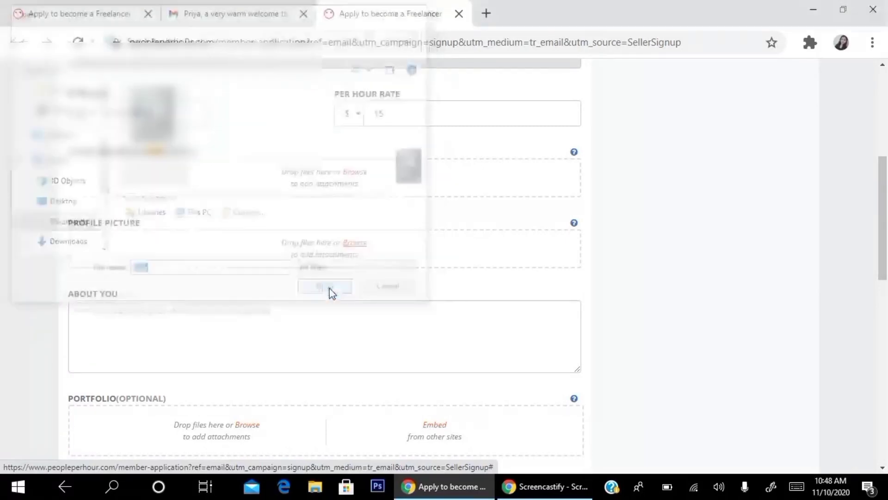
scroll(364, 211, "down", 3)
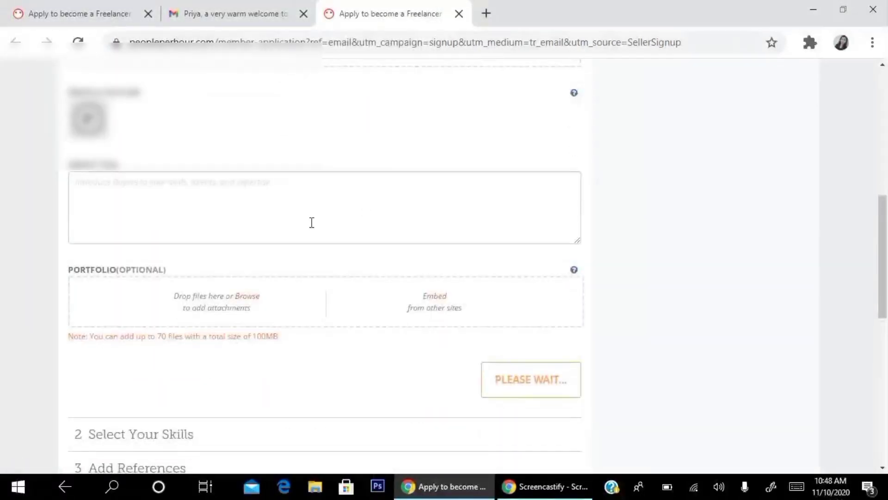
Step: Type an About You introduction: thanks for visiting, own name, python developer with 7+ years experience
left_click(152, 183)
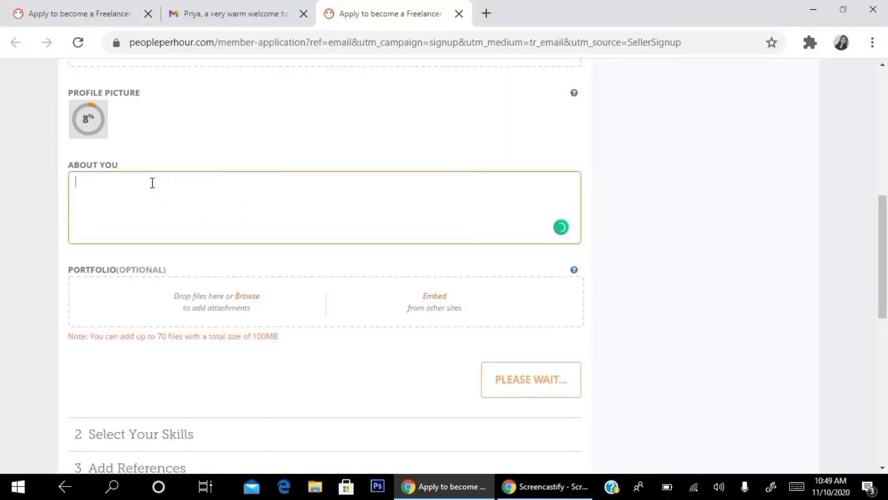
type("I am")
type("Thank yo")
type("u for vis")
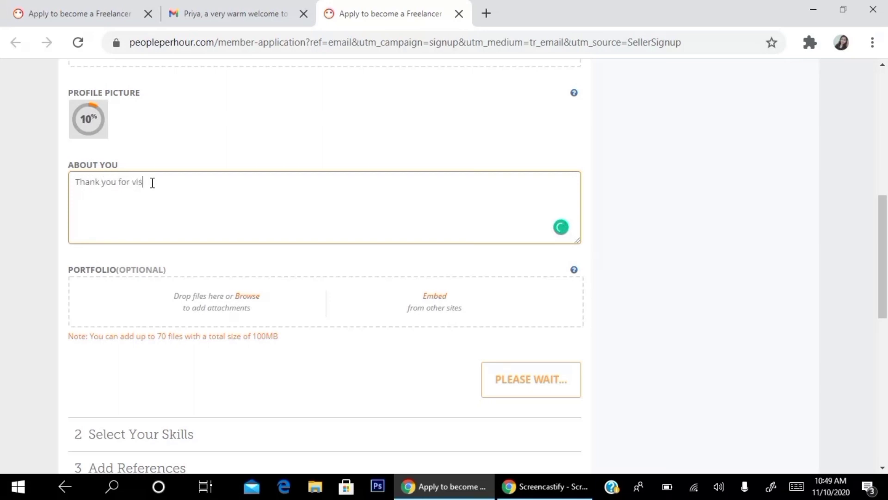
type("iting my p")
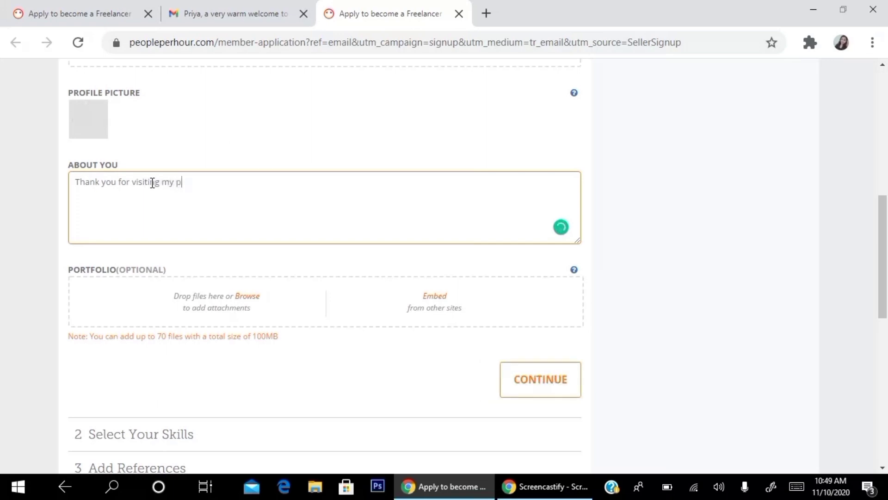
type("rofi")
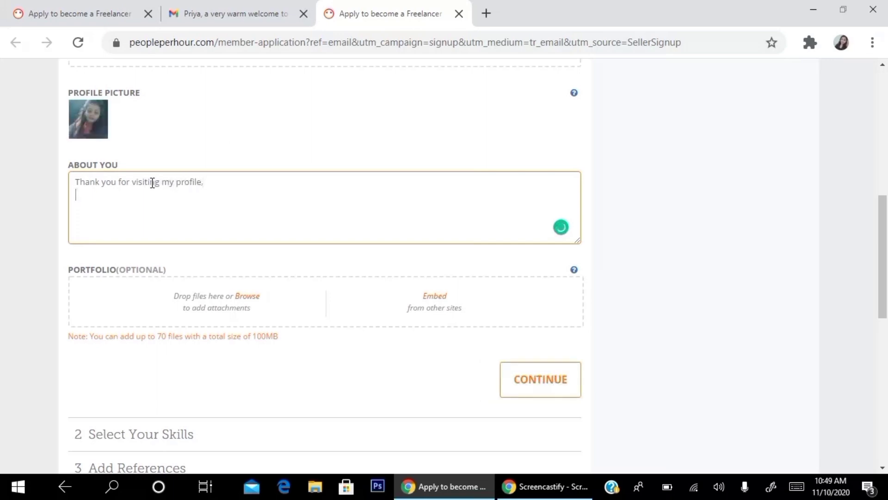
type("le,")
key("Return")
type("My name is priya guI am ")
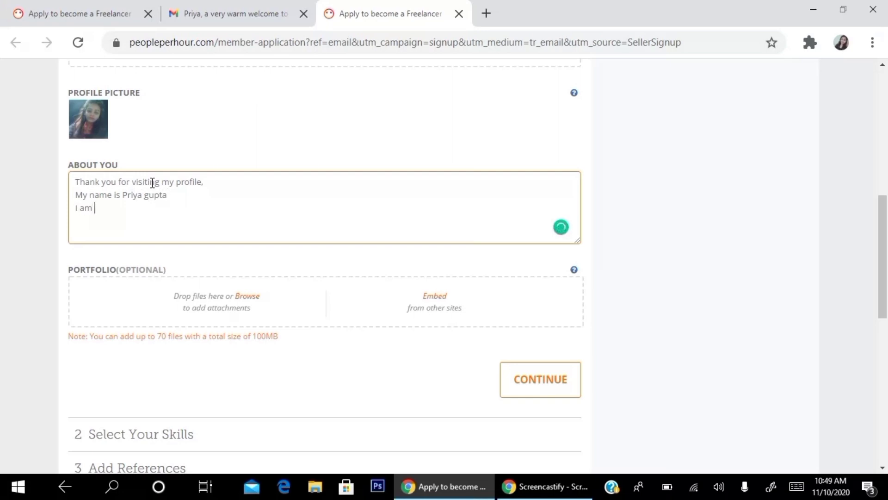
type("python develoiper ")
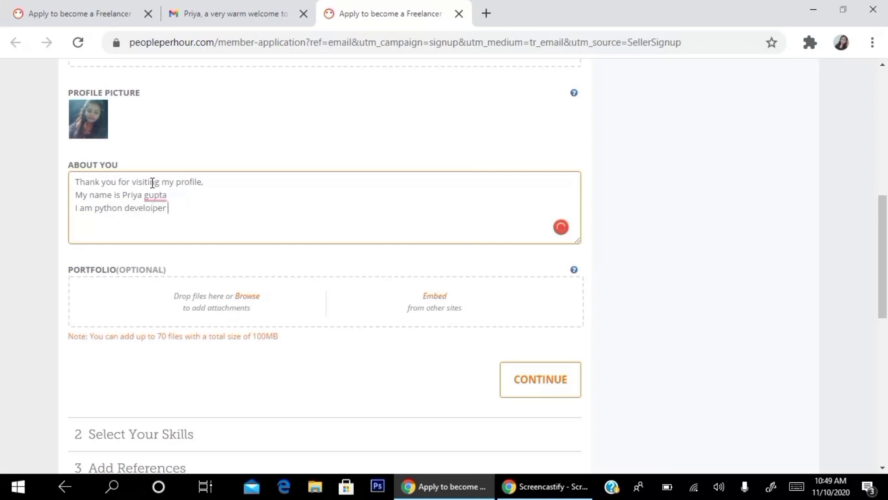
type("with having a  7")
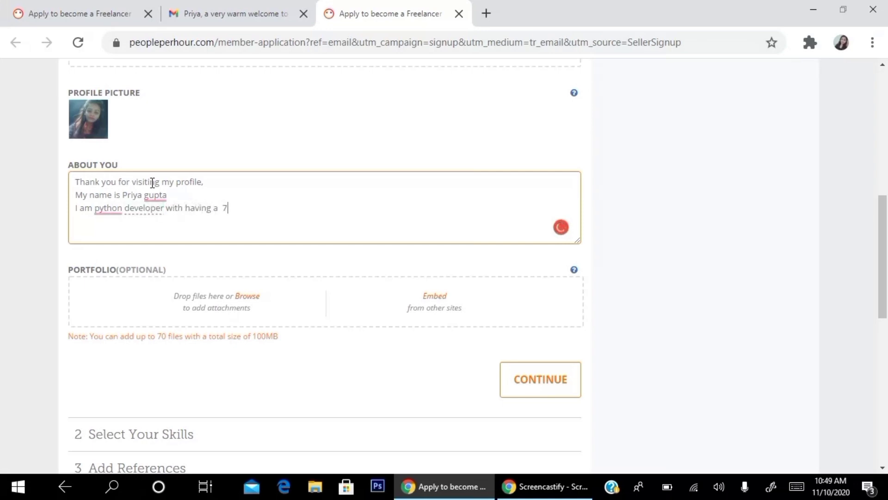
type(" + ye")
type("ras of w")
type("prience")
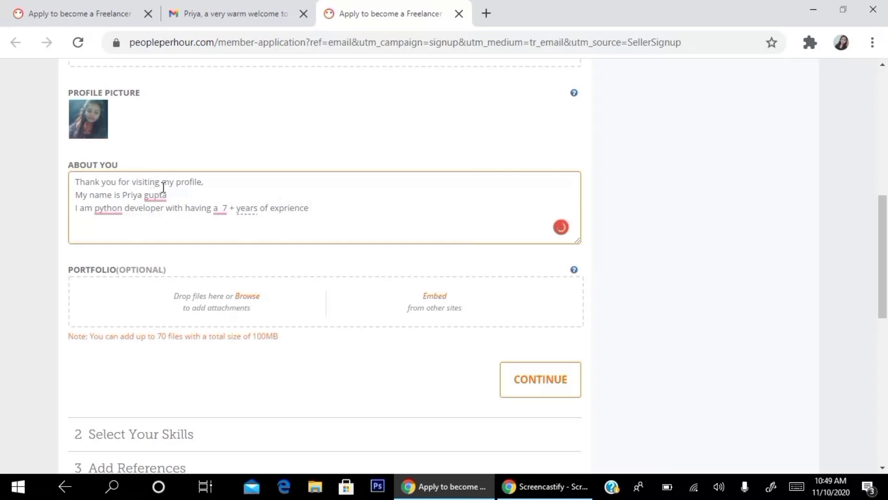
Step: Accept Grammarly fixes: capitalise the surname, add 'a' before python, drop stray article, correct 'experience'
mouse_move(159, 194)
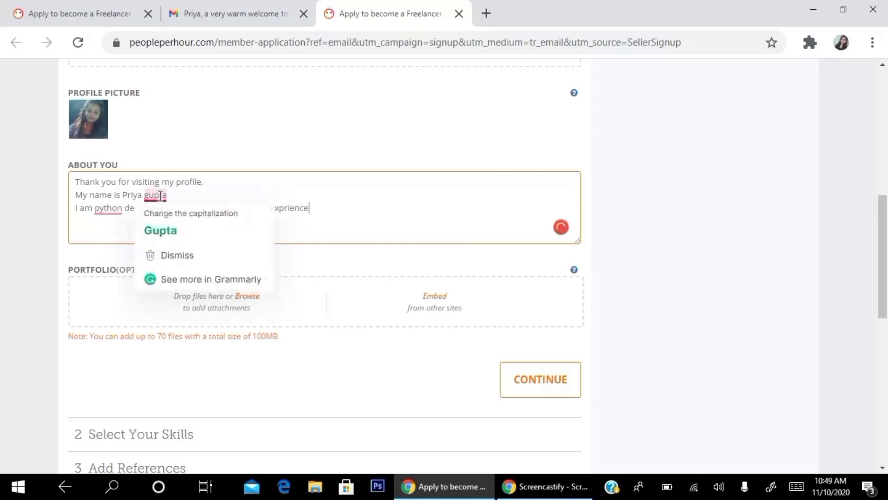
left_click(193, 228)
mouse_move(122, 219)
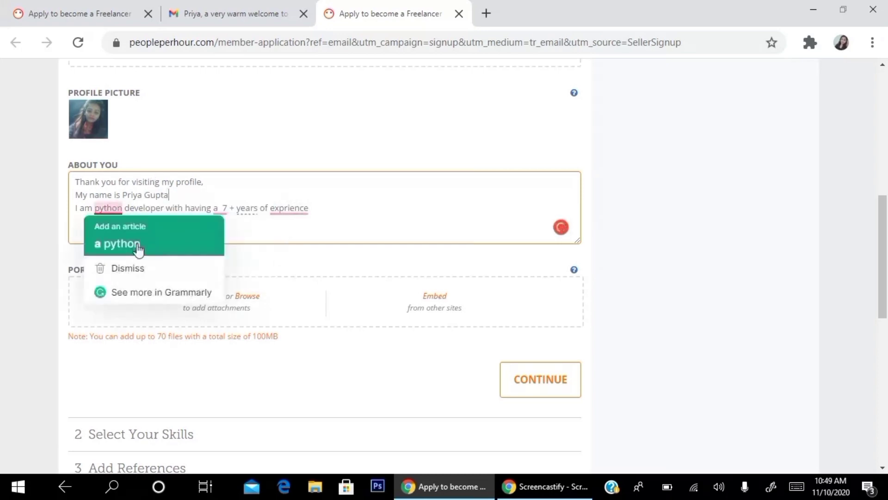
left_click(139, 244)
mouse_move(226, 208)
left_click(245, 244)
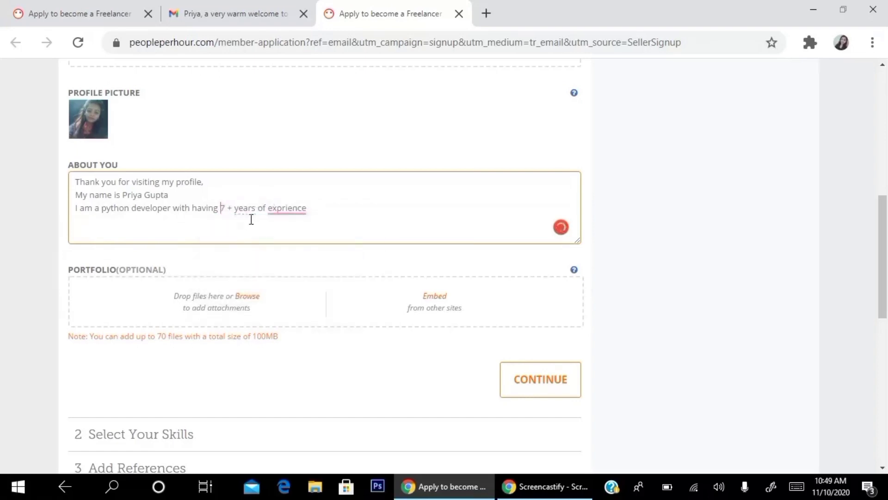
mouse_move(278, 207)
left_click(323, 233)
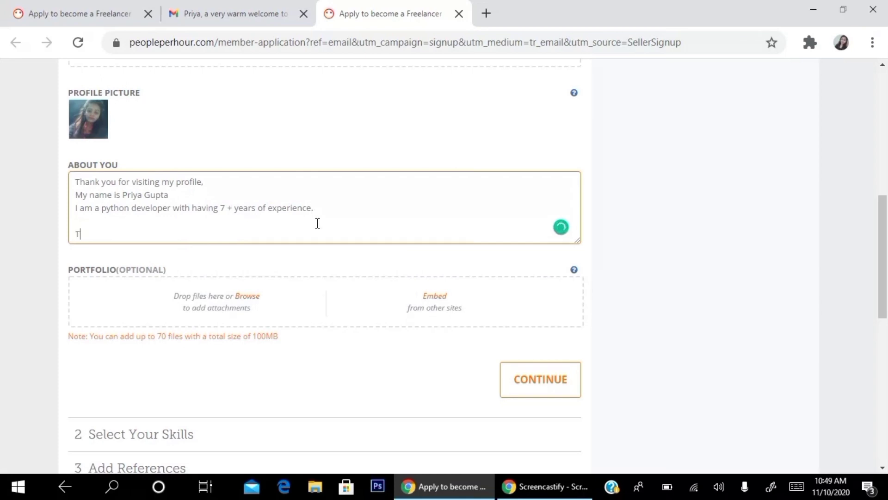
Step: End the introduction with 'Thank you' on its own line
type("hank you")
key("Return")
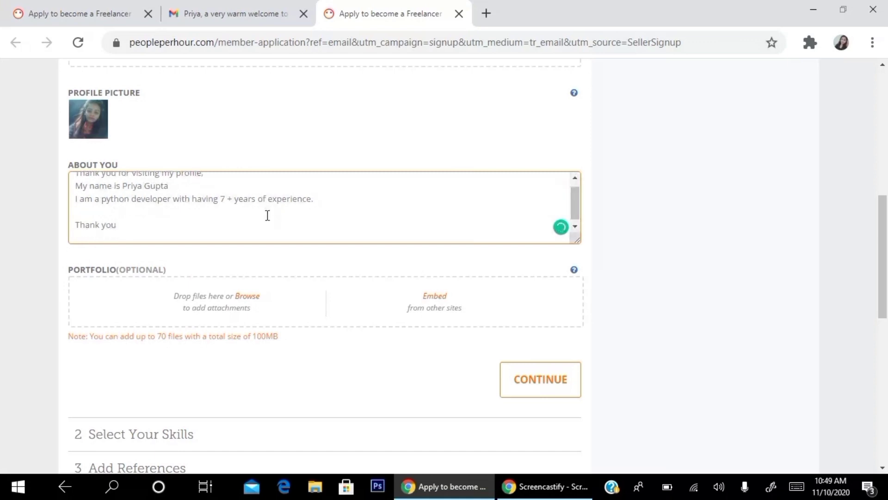
scroll(271, 216, "up", 1)
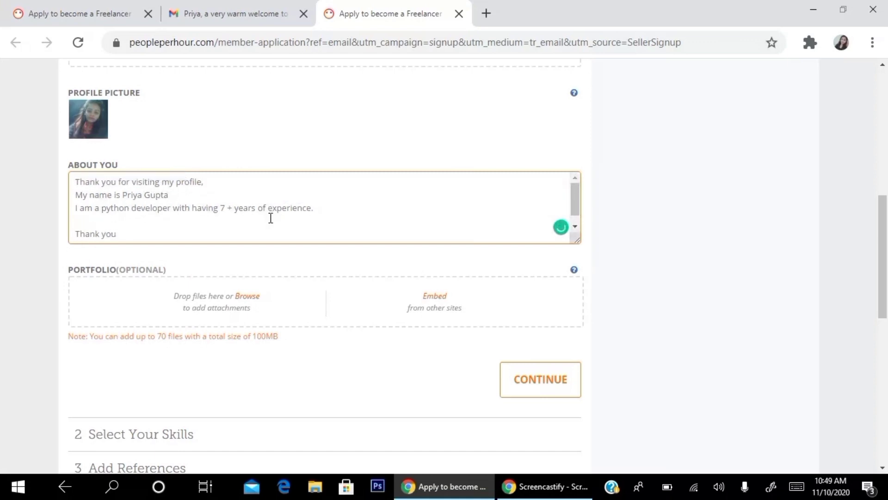
scroll(270, 218, "down", 1)
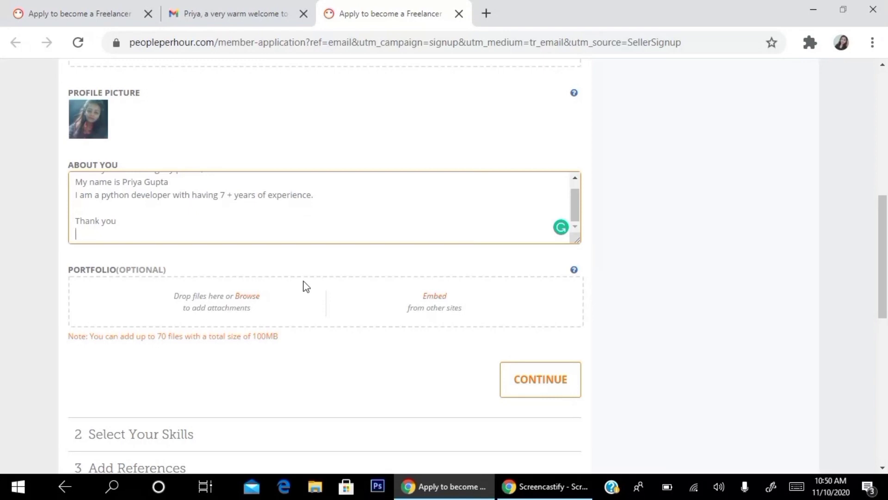
scroll(148, 289, "down", 3)
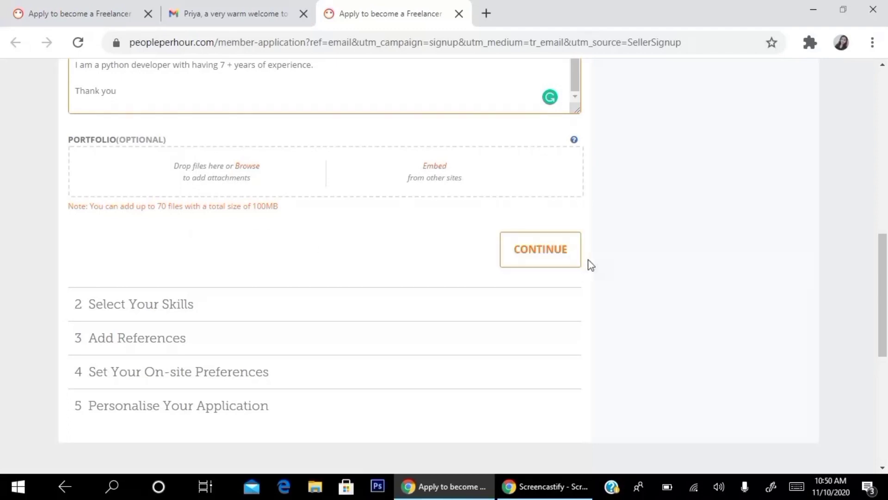
Step: Save the About You section and add database development as the first top skill
left_click(531, 248)
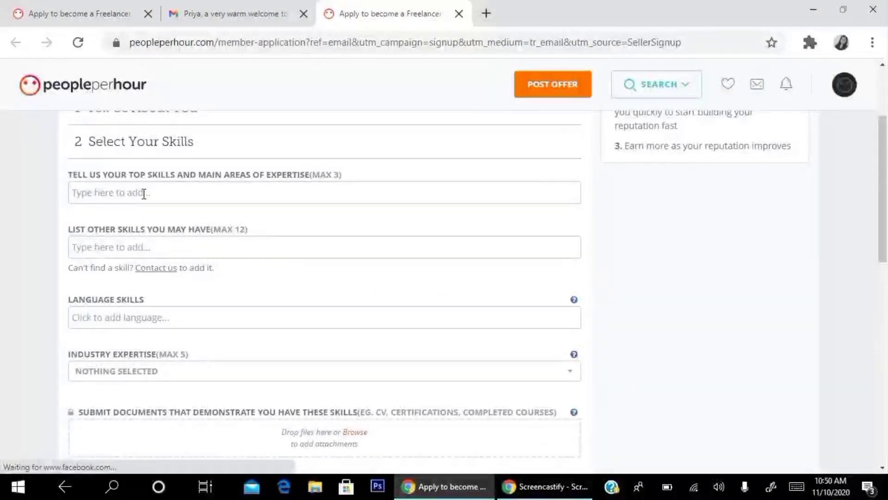
left_click(144, 196)
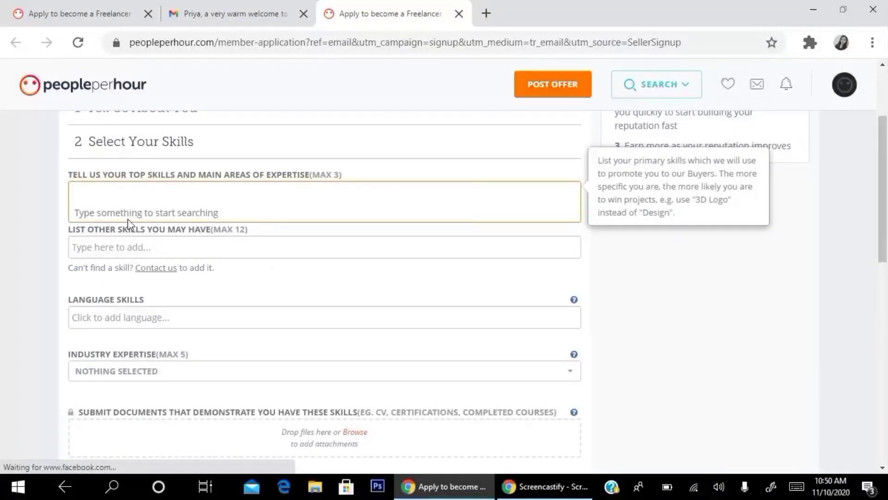
type("data ")
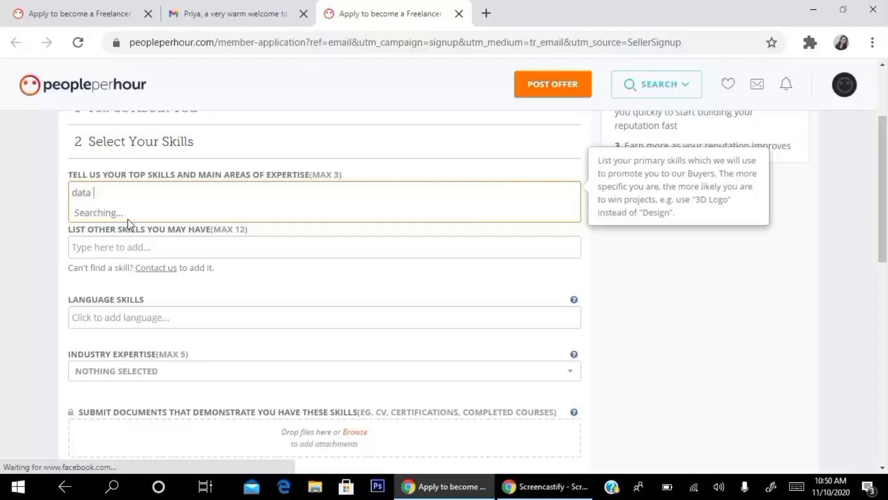
type("scrapping")
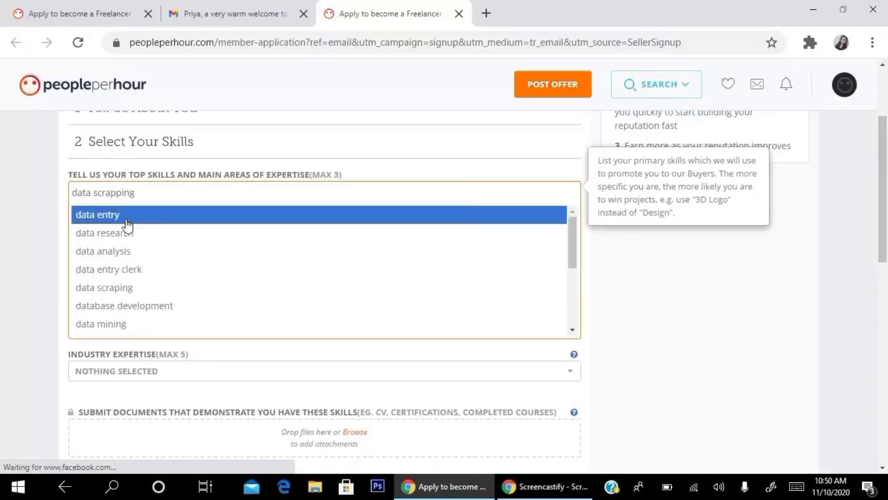
left_click(129, 308)
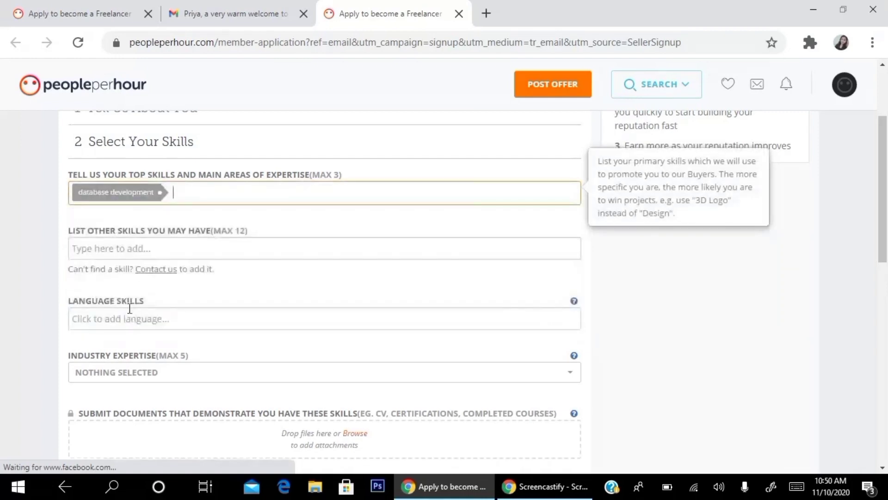
Step: Add html/html5 and css flexbox as the second and third top skills
type("htnl")
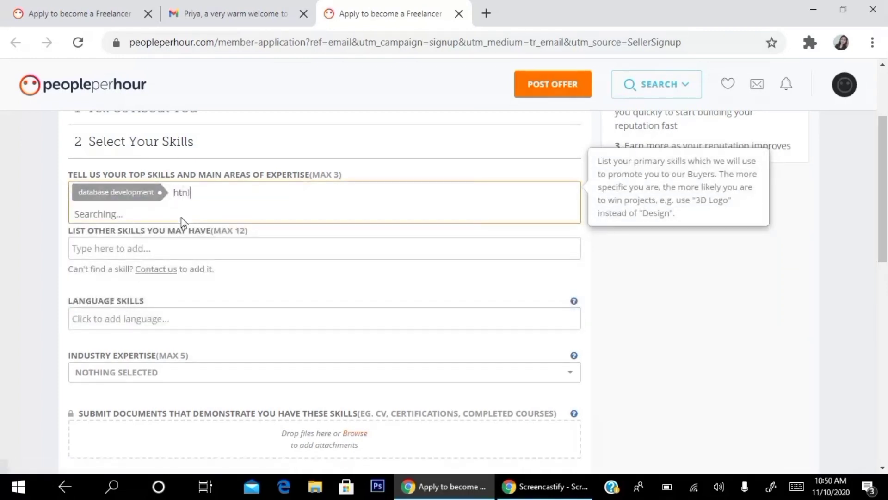
key("BackSpace")
key("BackSpace")
type("ml")
left_click(123, 222)
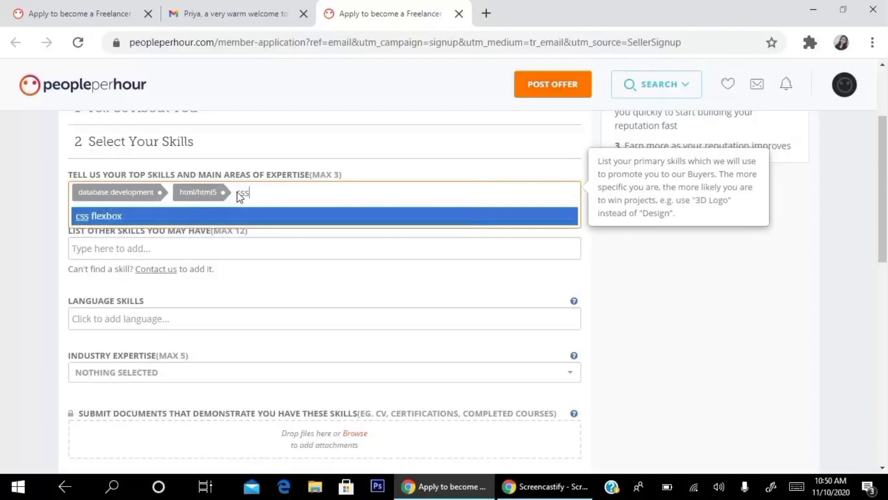
left_click(173, 209)
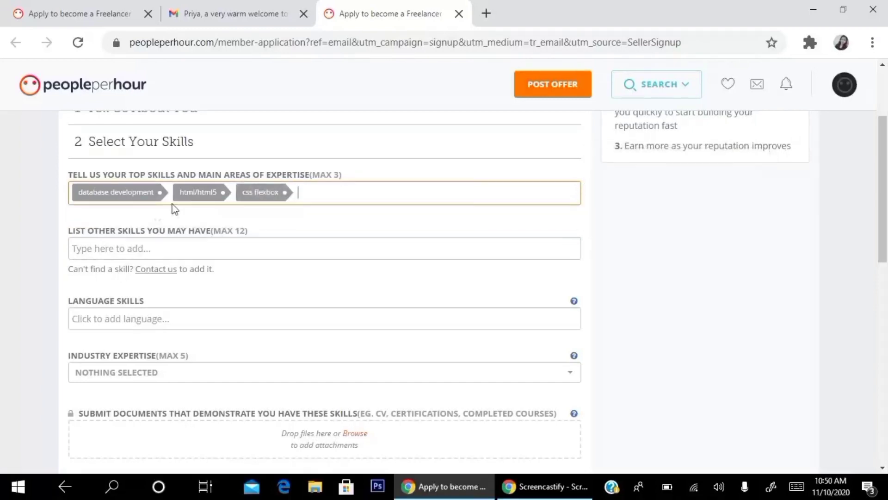
left_click(292, 178)
scroll(283, 200, "down", 3)
scroll(193, 167, "up", 3)
Step: Add html to wordpress, PHP programming language and JavaScript programming language as other skills
left_click(131, 248)
type("html")
left_click(181, 291)
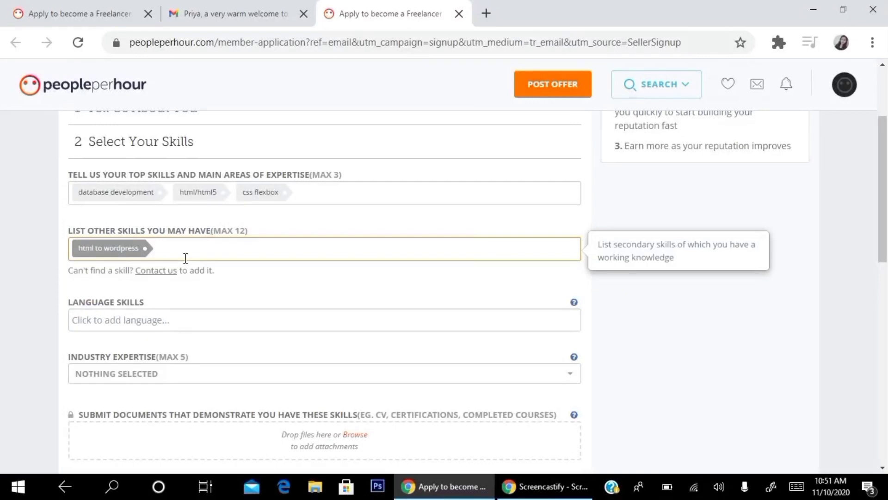
type("css")
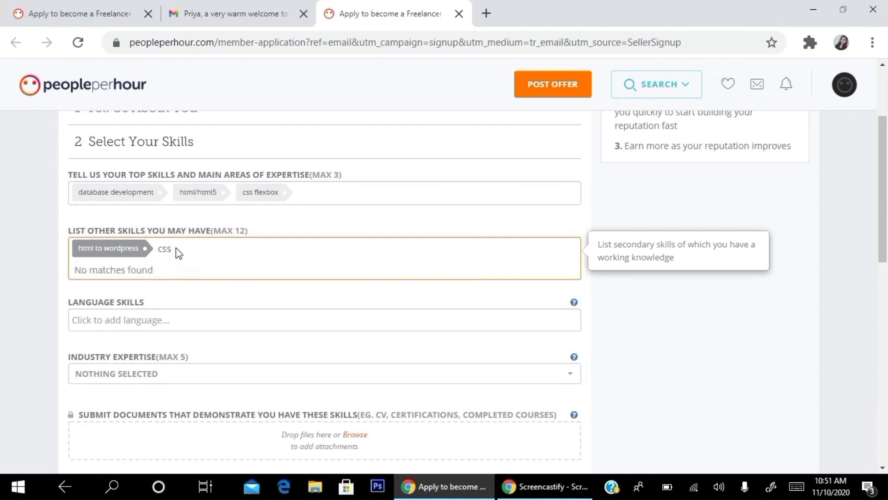
key("BackSpace")
key("BackSpace")
key("BackSpace")
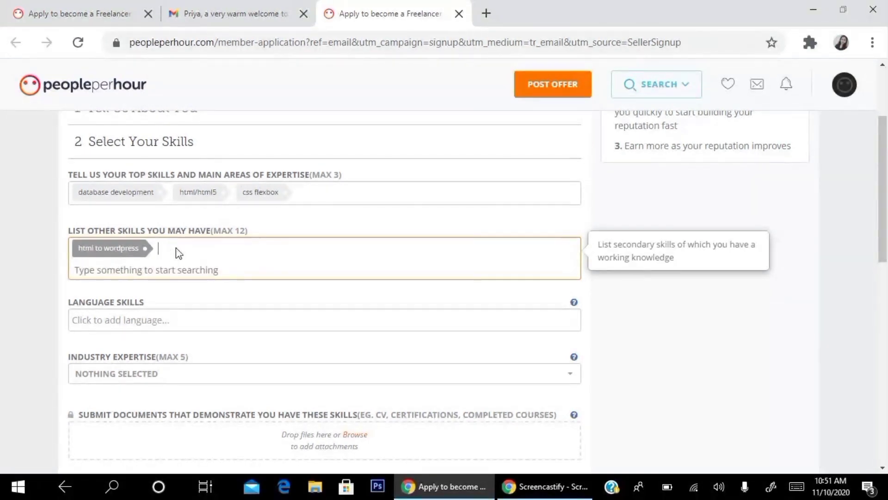
type("php")
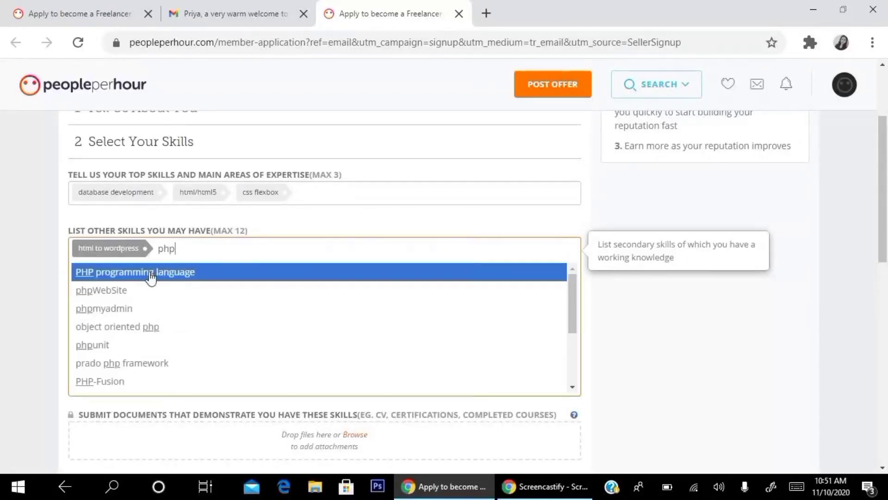
left_click(150, 276)
type("java")
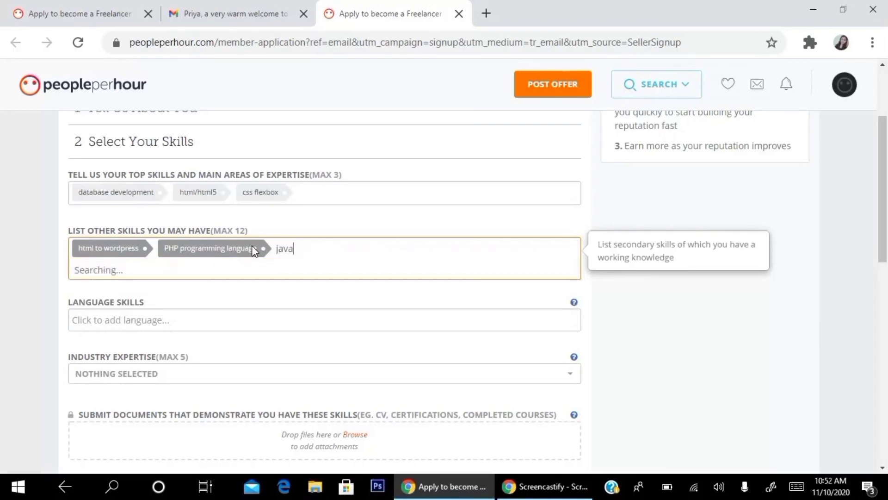
left_click(252, 272)
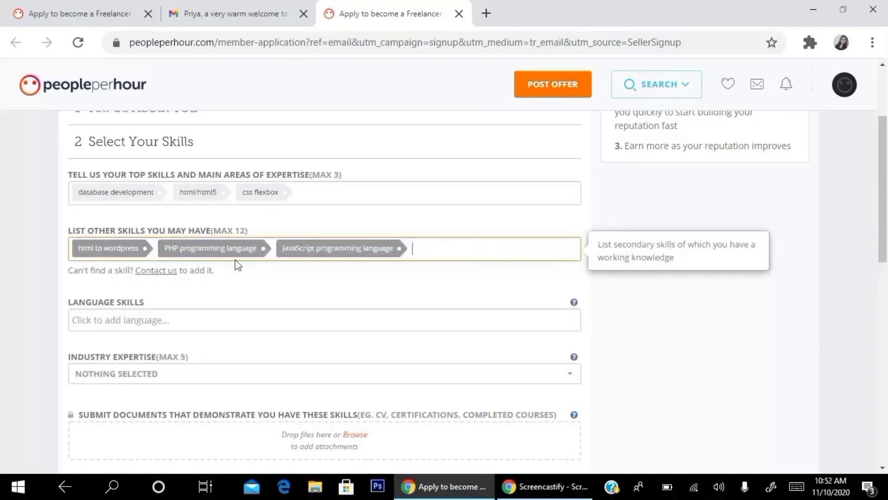
Step: Add English under Language Skills
scroll(373, 218, "down", 2)
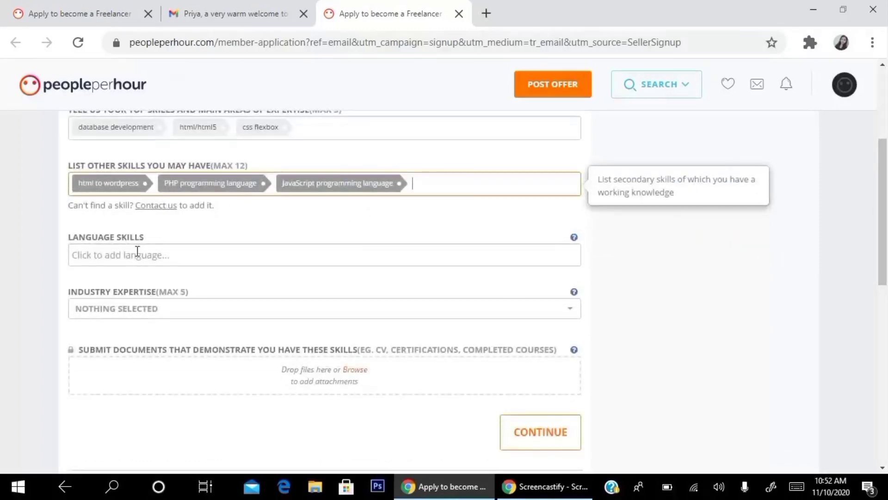
left_click(137, 252)
type("e")
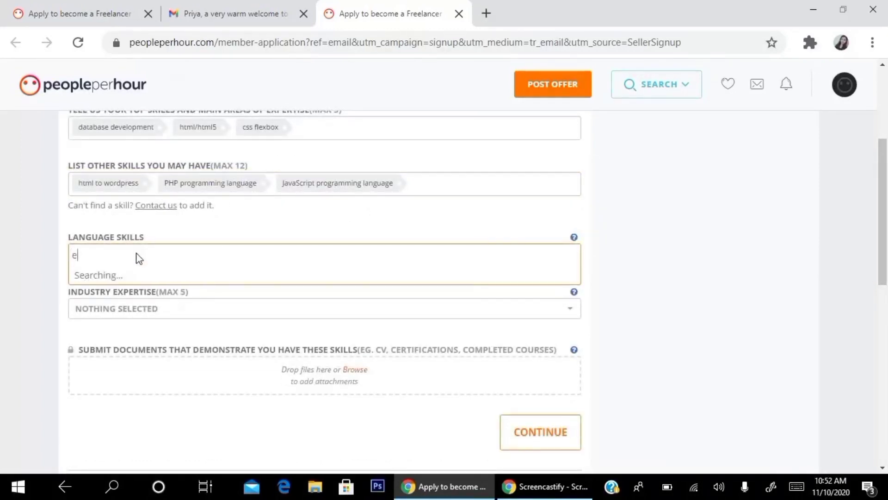
type("nglish")
left_click(123, 274)
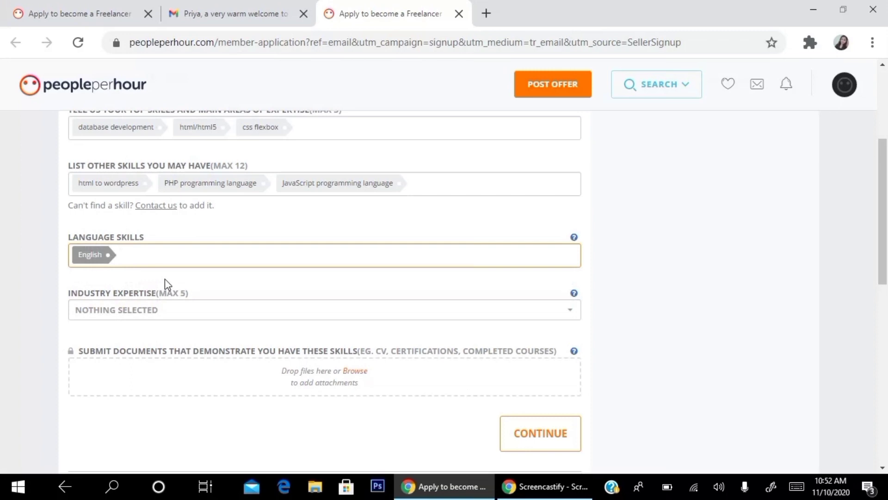
scroll(200, 261, "down", 3)
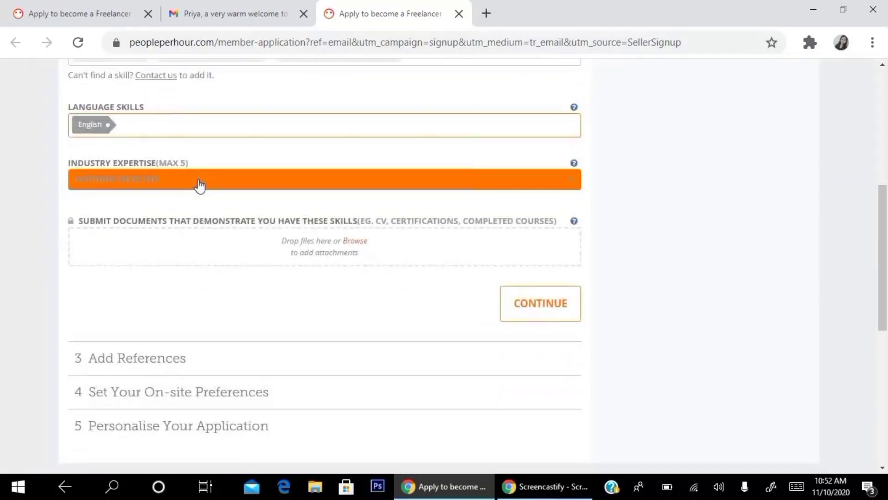
scroll(204, 183, "down", 2)
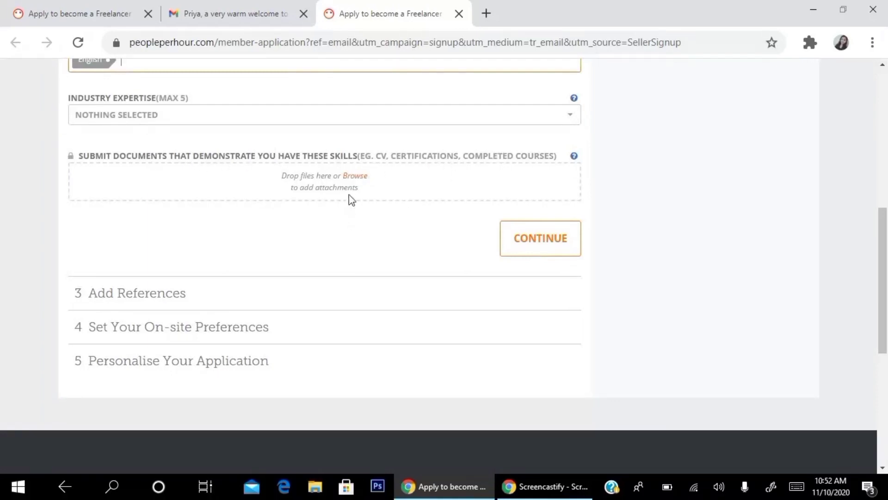
Step: Upload the PDF document from the Downloads folder as proof of skills
left_click(355, 180)
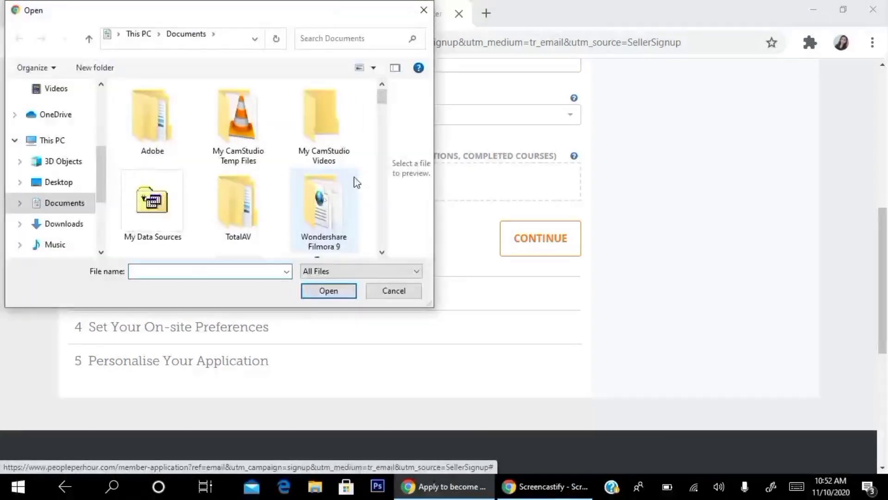
left_click(67, 225)
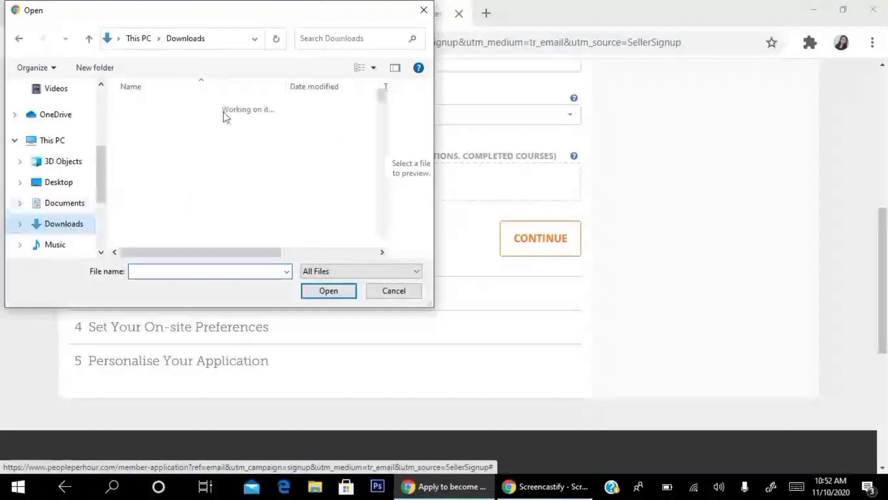
left_click(354, 37)
left_click(330, 55)
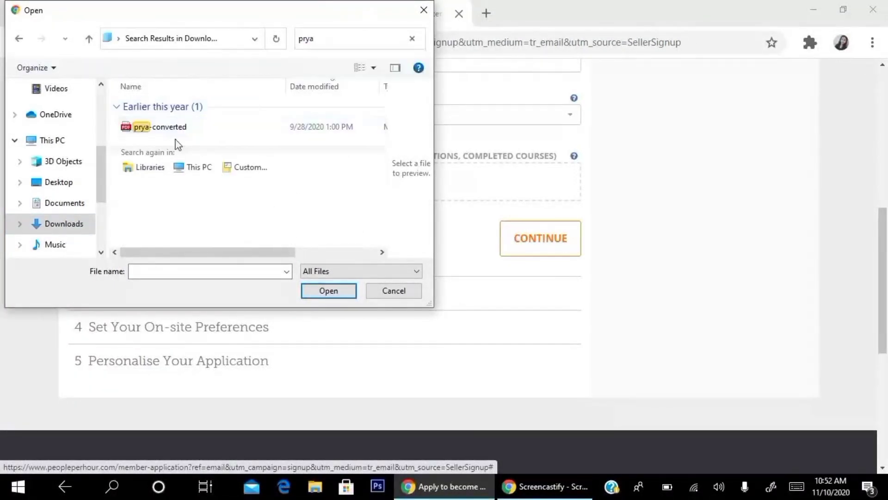
left_click(185, 133)
left_click(335, 291)
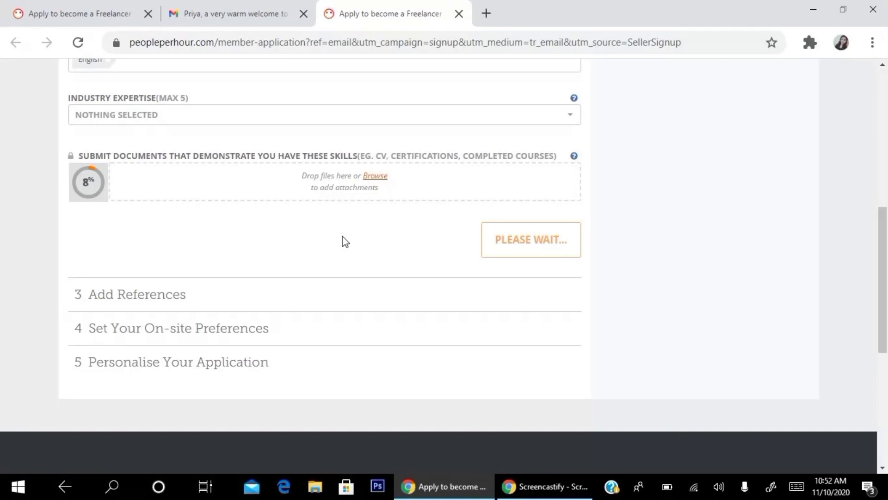
scroll(345, 240, "up", 1)
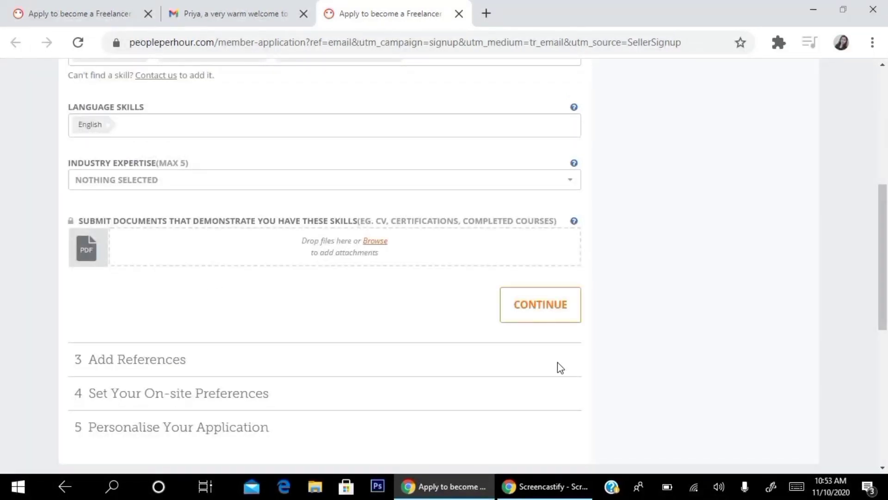
Step: Continue from Select Your Skills to step 3, Add References
left_click(557, 313)
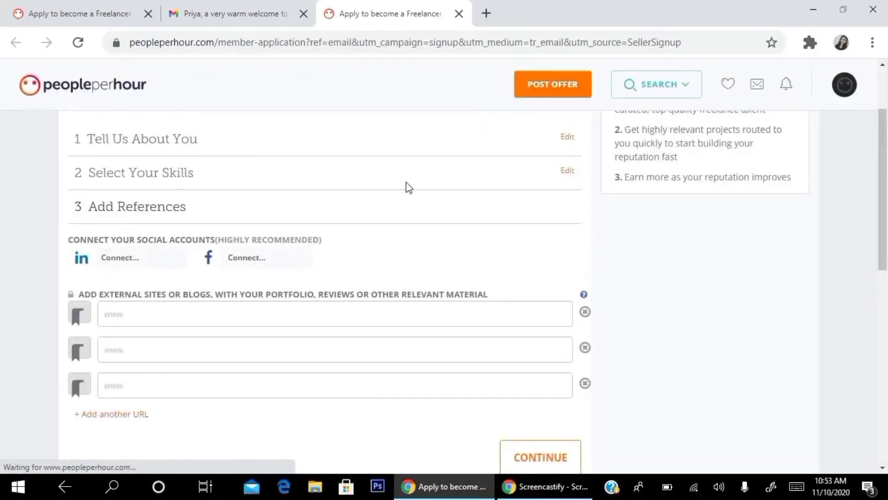
Step: Start connecting LinkedIn as a reference and sign in to LinkedIn to authorise it
left_click(127, 261)
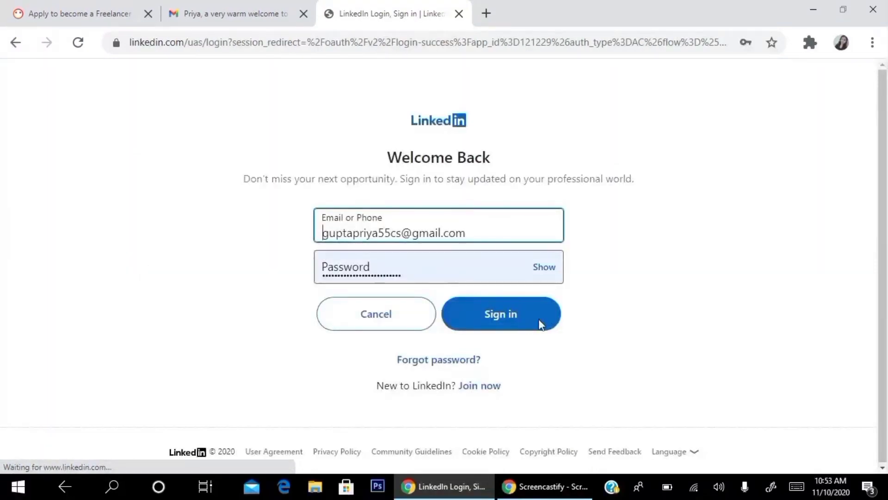
left_click(516, 314)
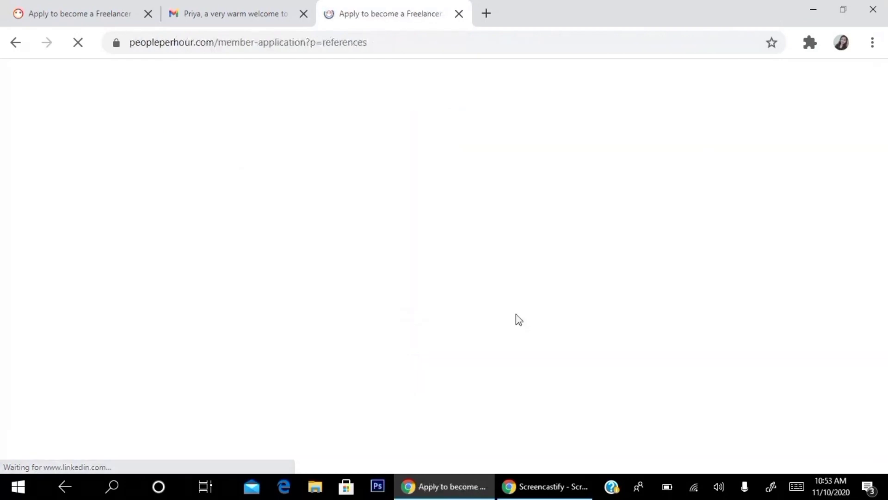
Step: Select the first portfolio URL field and try to continue past References, which shows an error
scroll(319, 212, "down", 1)
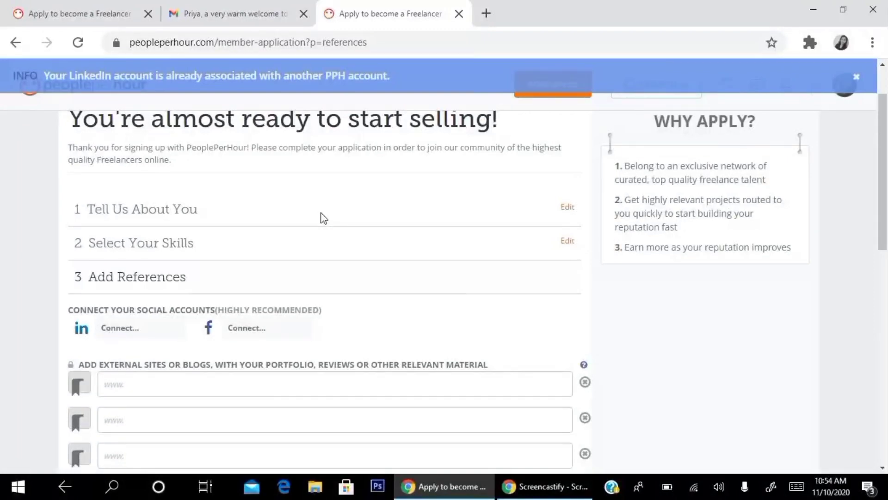
scroll(322, 217, "down", 1)
scroll(324, 222, "down", 1)
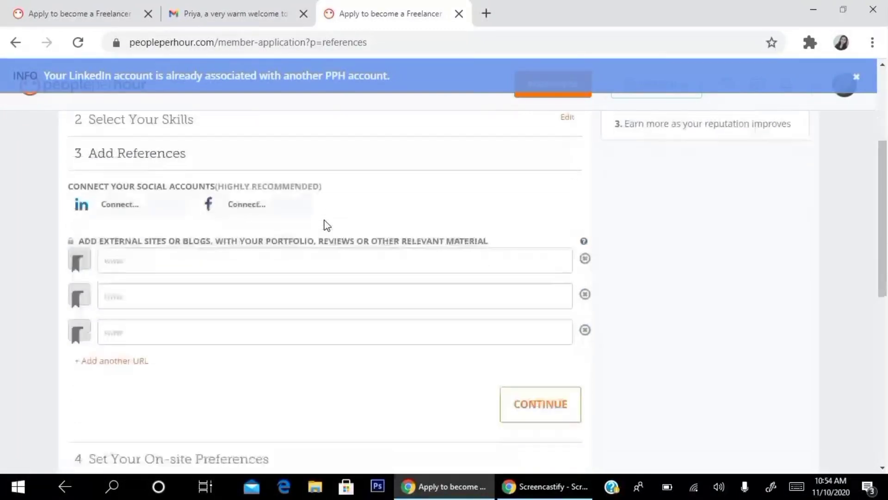
left_click(152, 255)
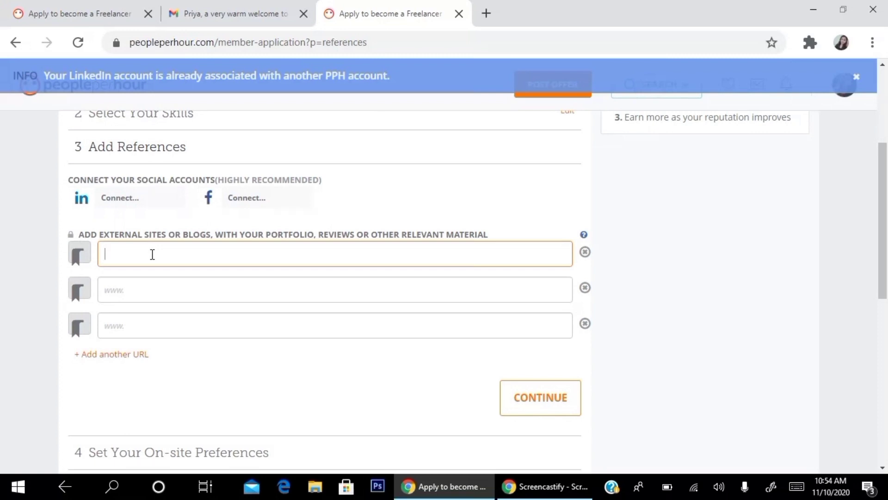
scroll(151, 259, "down", 3)
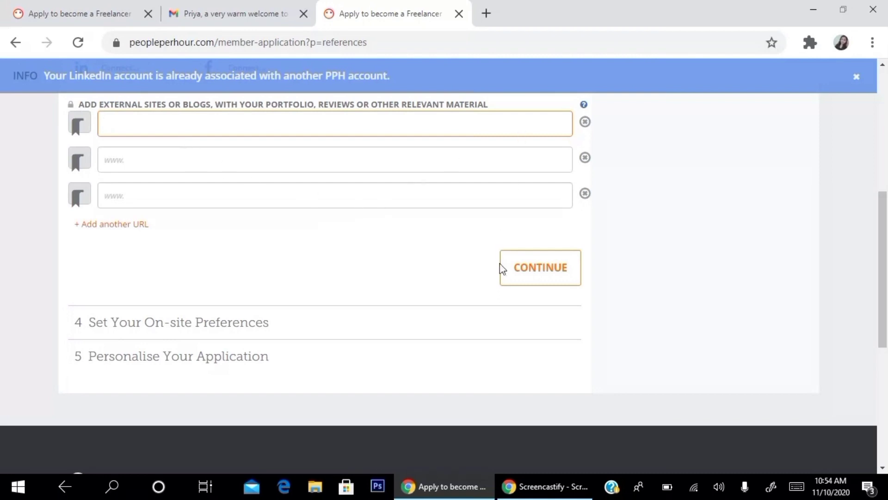
left_click(522, 273)
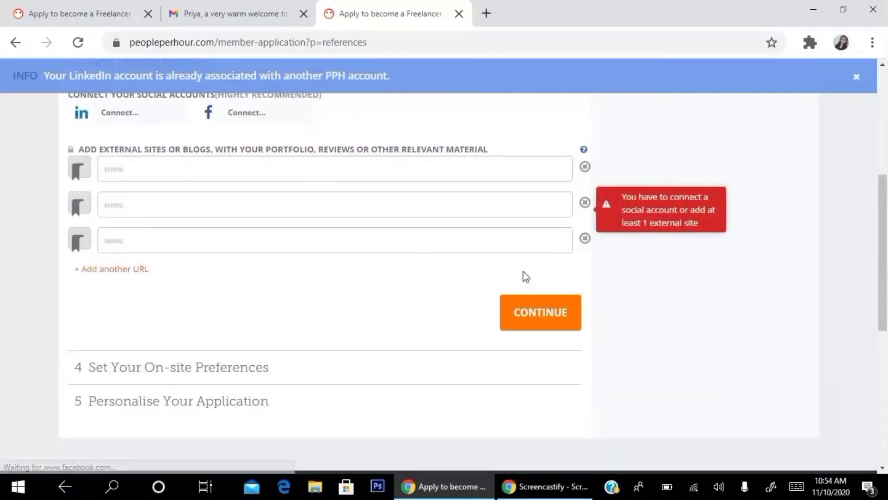
Step: Retry the LinkedIn connection, which is refused as already linked to another PPH account
scroll(394, 192, "up", 1)
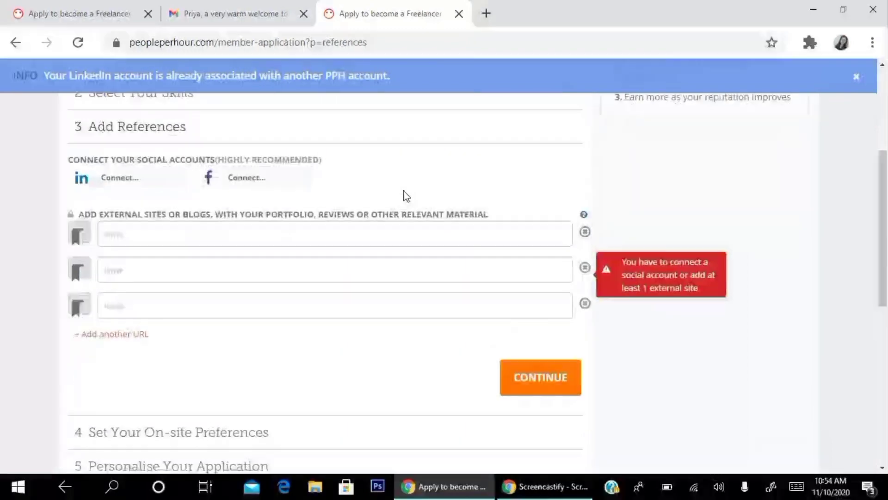
scroll(406, 197, "up", 2)
left_click(116, 307)
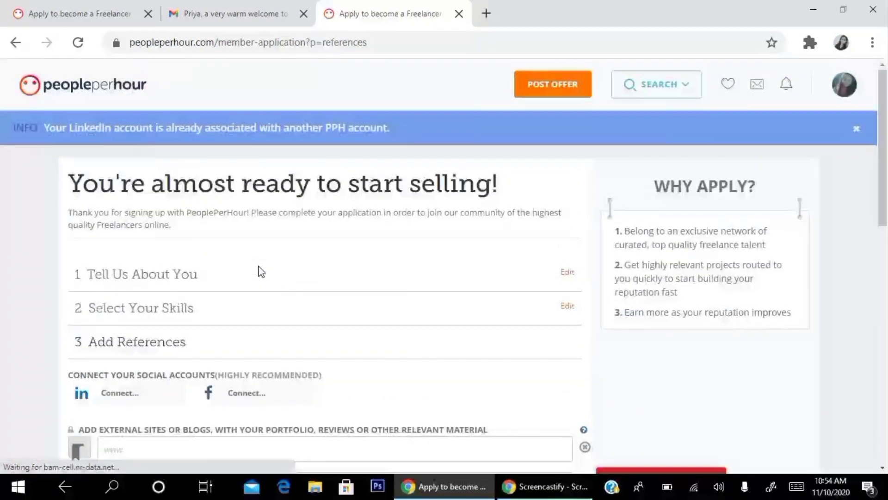
scroll(261, 271, "down", 3)
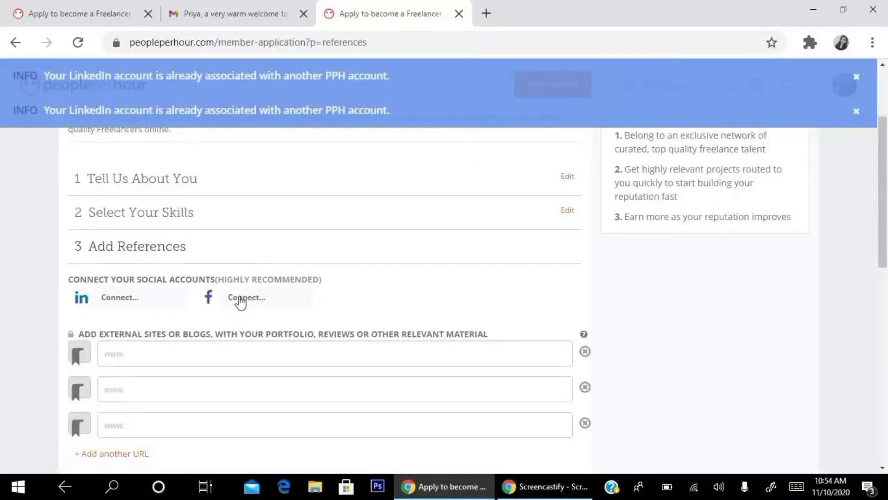
Step: Connect the Facebook account as a reference and approve sharing the login with PeoplePerHour
left_click(241, 301)
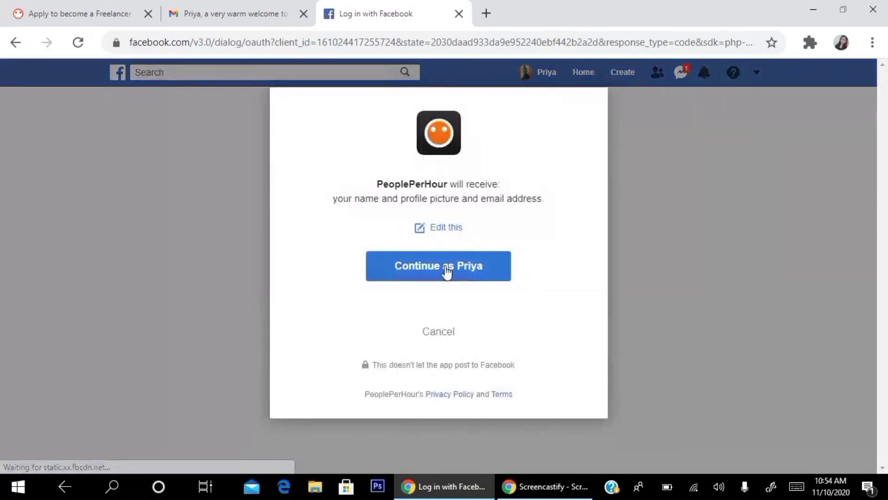
left_click(469, 271)
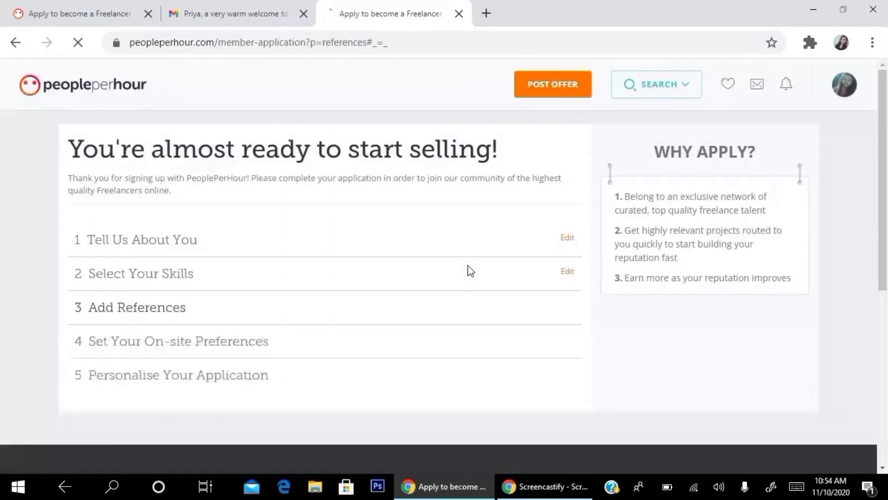
scroll(356, 250, "down", 2)
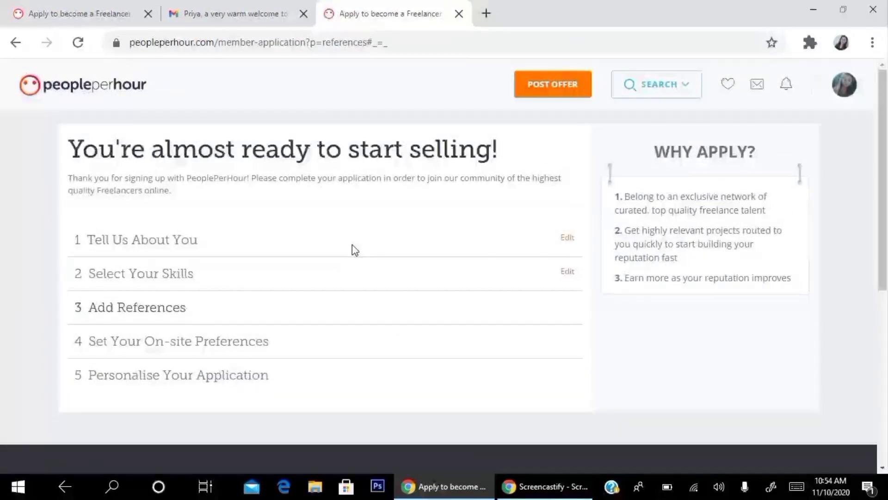
scroll(355, 244, "down", 4)
scroll(359, 250, "down", 2)
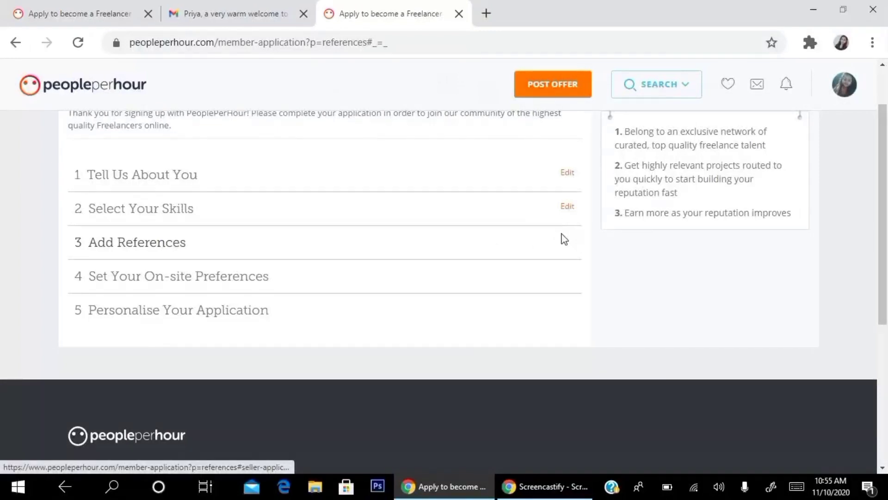
Step: Reopen Select Your Skills via Edit and save it with Continue
left_click(562, 208)
scroll(466, 239, "down", 8)
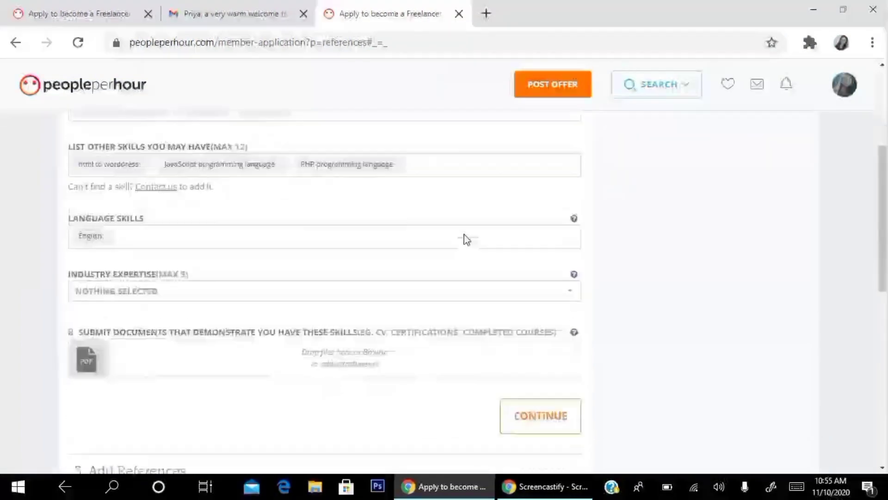
left_click(543, 111)
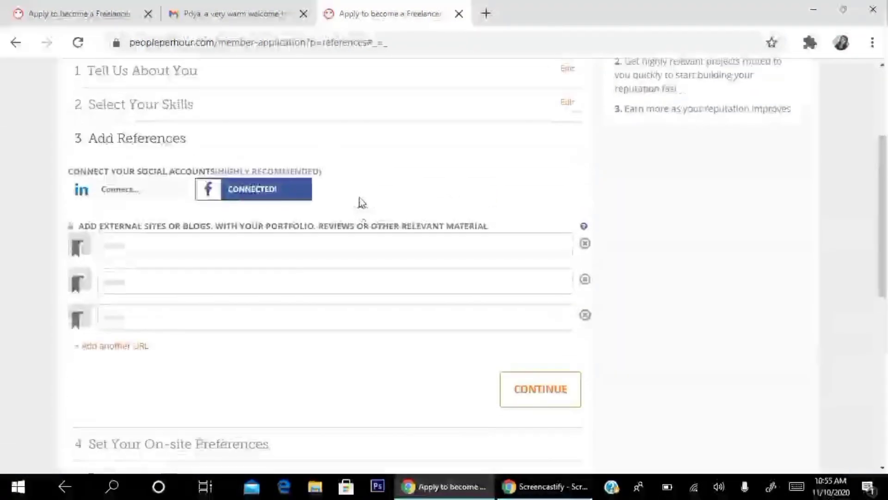
scroll(479, 199, "down", 3)
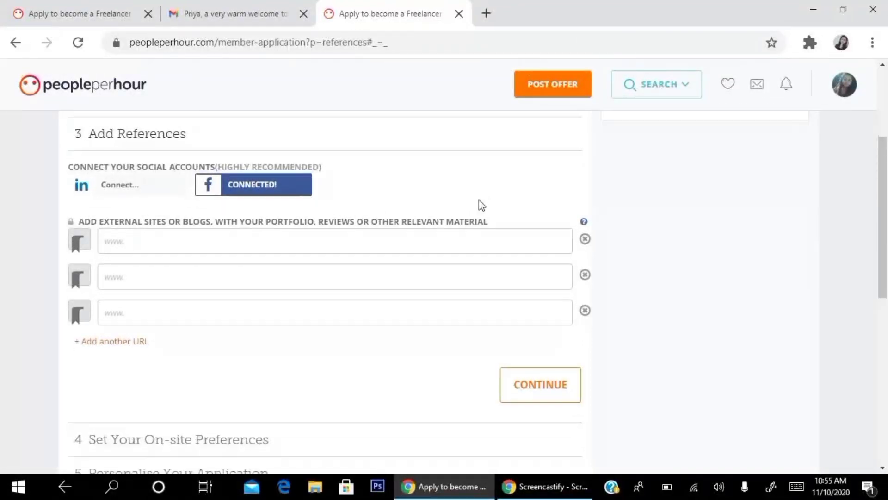
Step: Save references, choose Remote Work Only for on-site preferences, and continue to personalisation
left_click(537, 261)
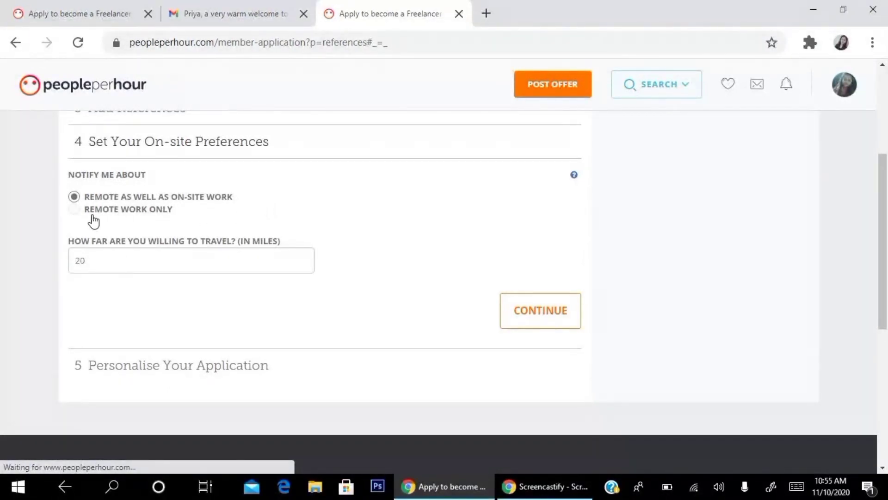
left_click(74, 209)
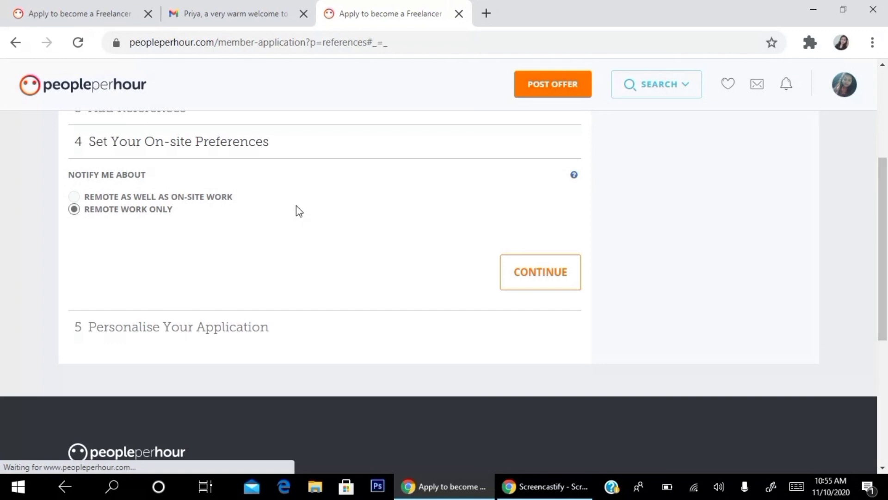
left_click(544, 288)
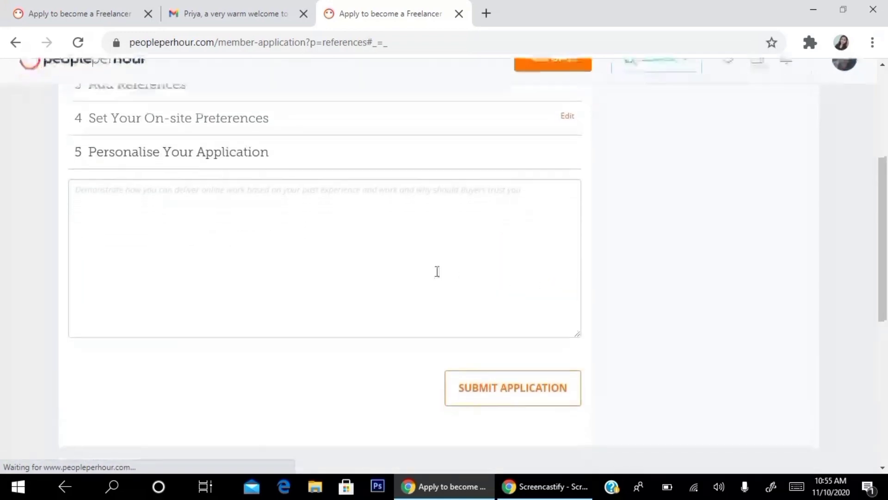
Step: Type a self-introduction with your name and 7+ years of Python experience, correcting 'experince'
left_click(177, 211)
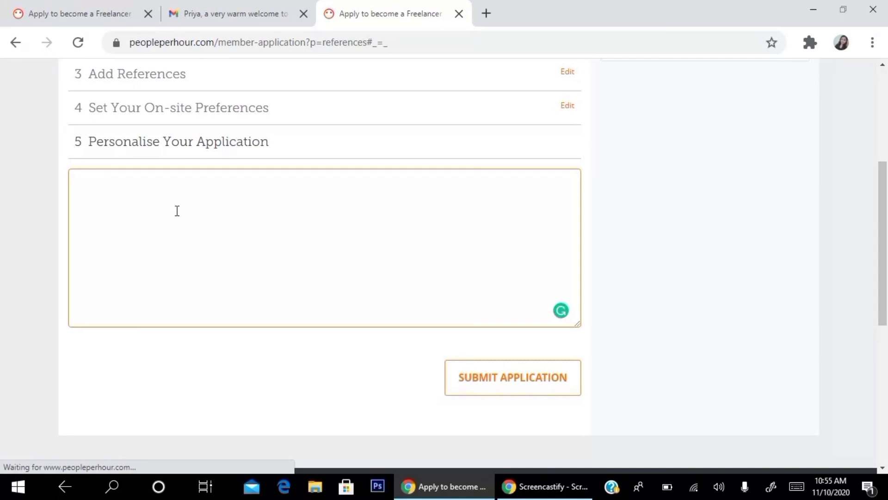
type("I am priya gupta ")
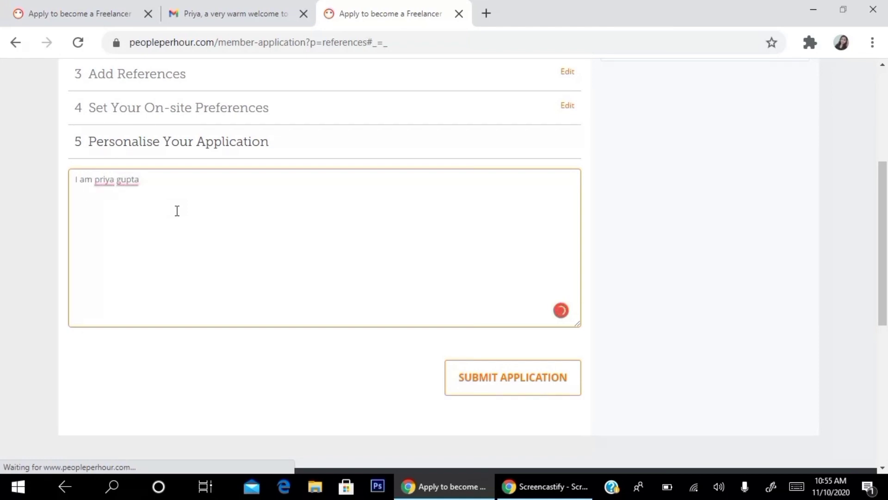
type("I have a 7")
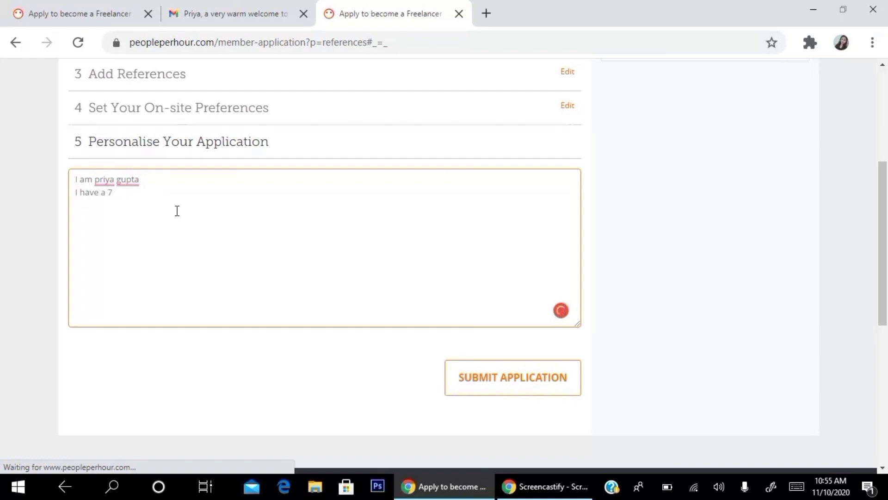
type("+ years e")
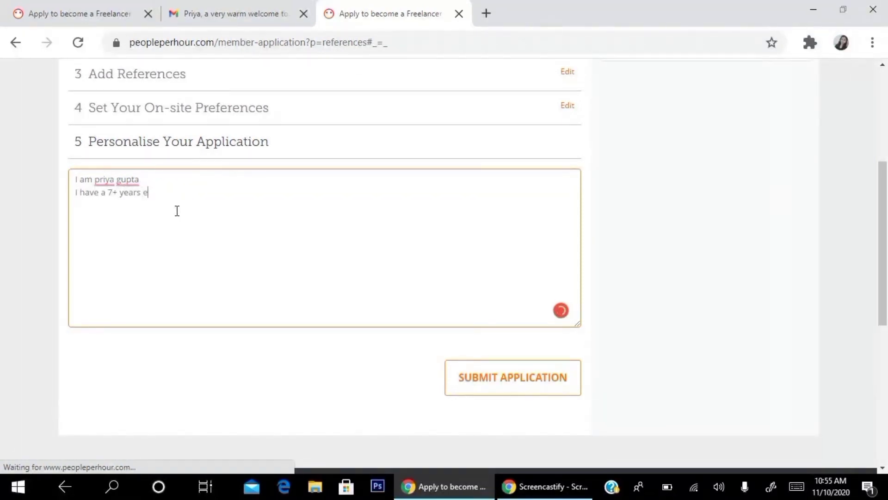
type("xperince in the ")
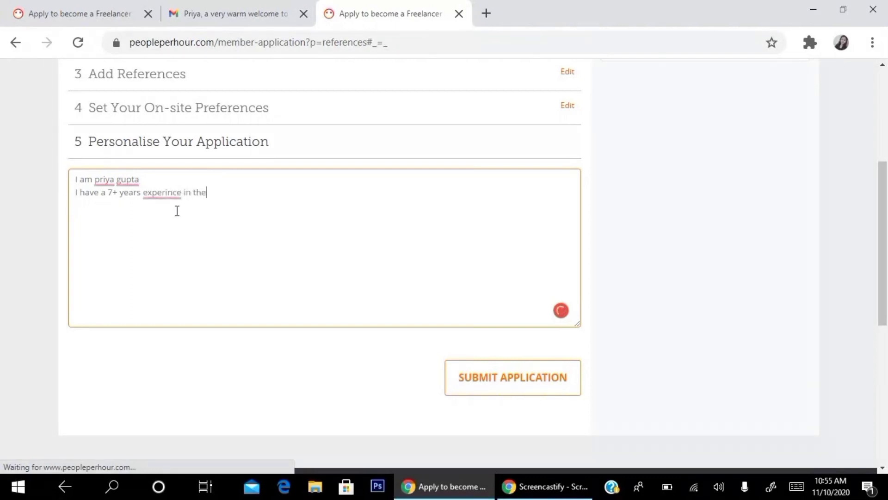
type("python language")
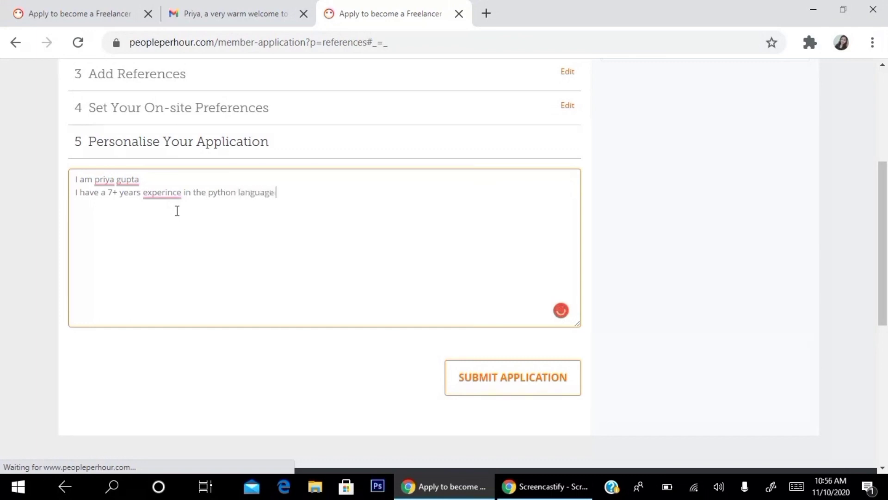
mouse_move(175, 193)
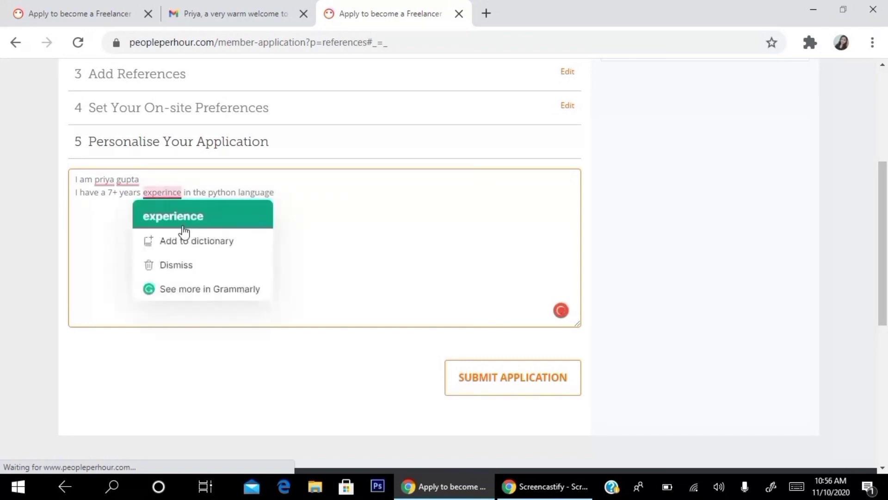
left_click(184, 232)
Step: Capitalise the first name and surname, insert 'of' before experience, and drop the stray 'a'
mouse_move(100, 179)
left_click(123, 214)
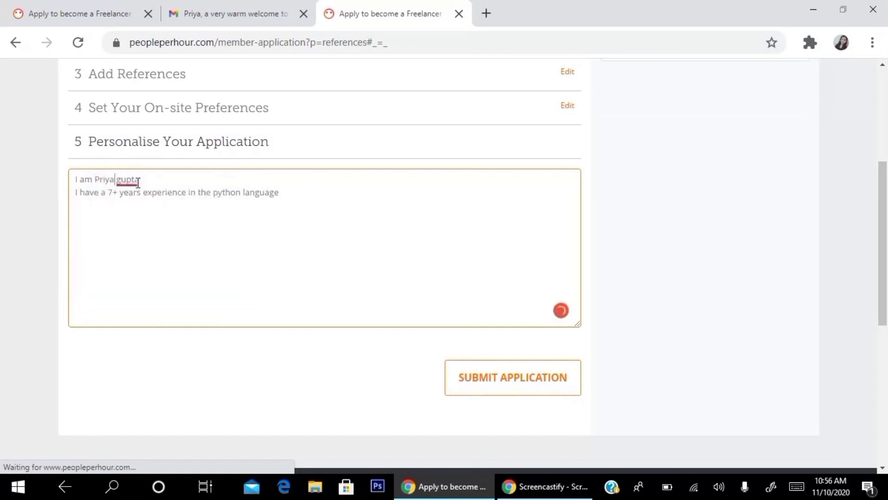
mouse_move(127, 179)
left_click(139, 214)
mouse_move(174, 192)
left_click(195, 228)
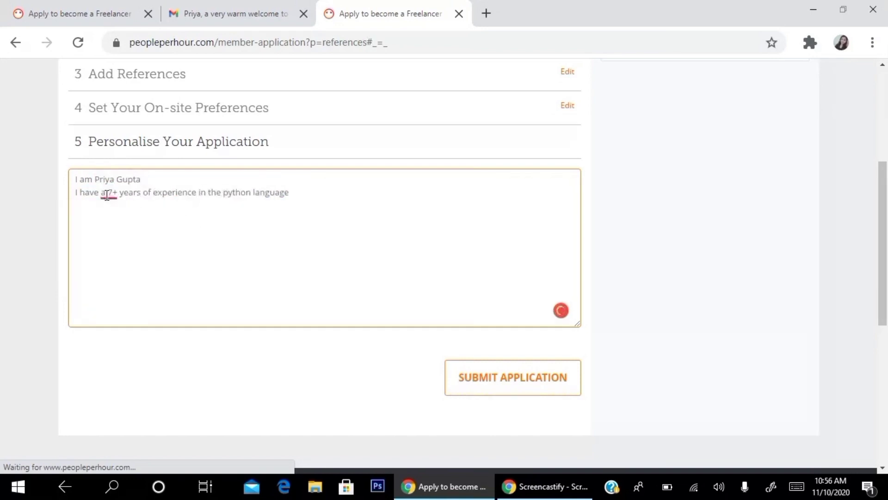
mouse_move(109, 192)
left_click(115, 228)
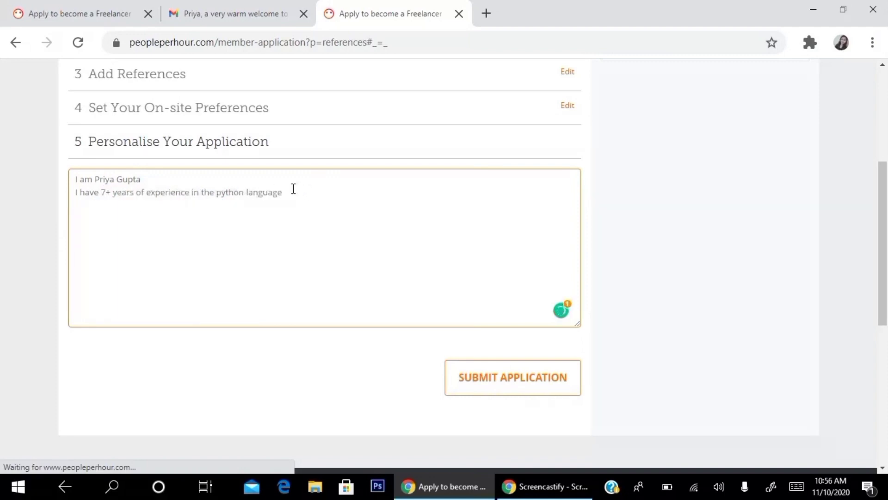
Step: End the pitch with a period and add the full profile listing Web Scraping, API Development and Database Creation
type(".")
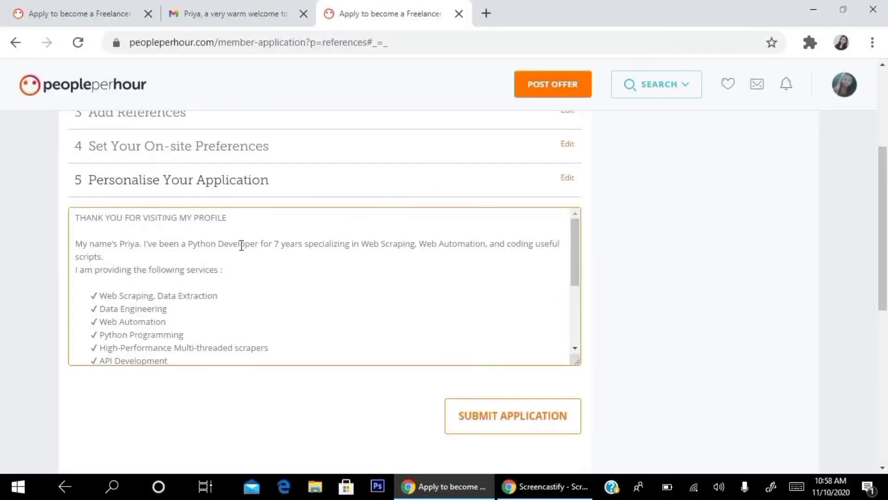
left_click(354, 300)
scroll(293, 277, "down", 3)
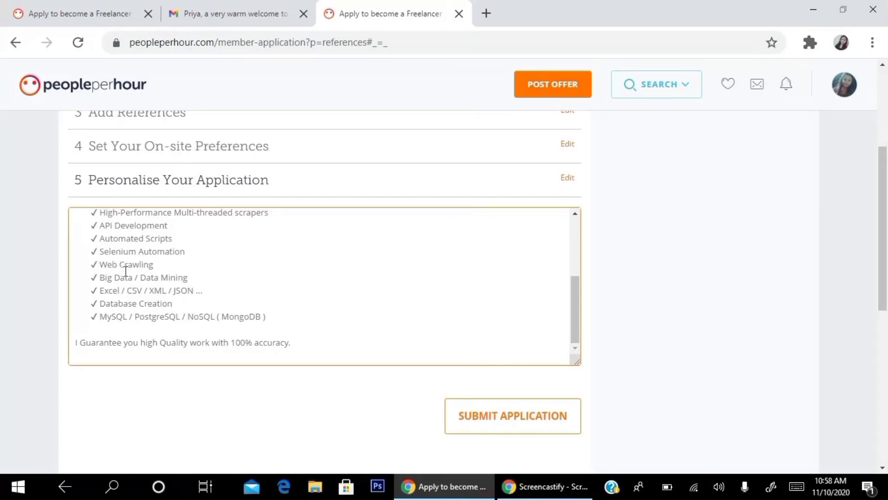
scroll(125, 270, "up", 2)
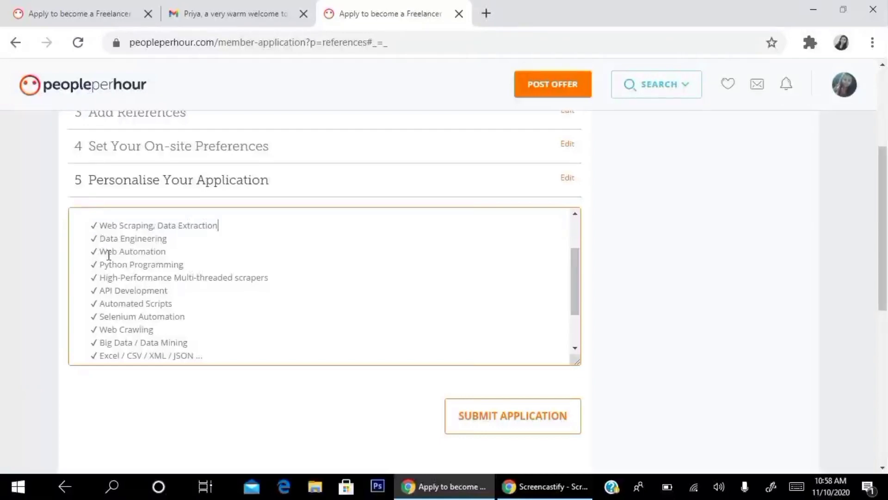
scroll(135, 266, "down", 2)
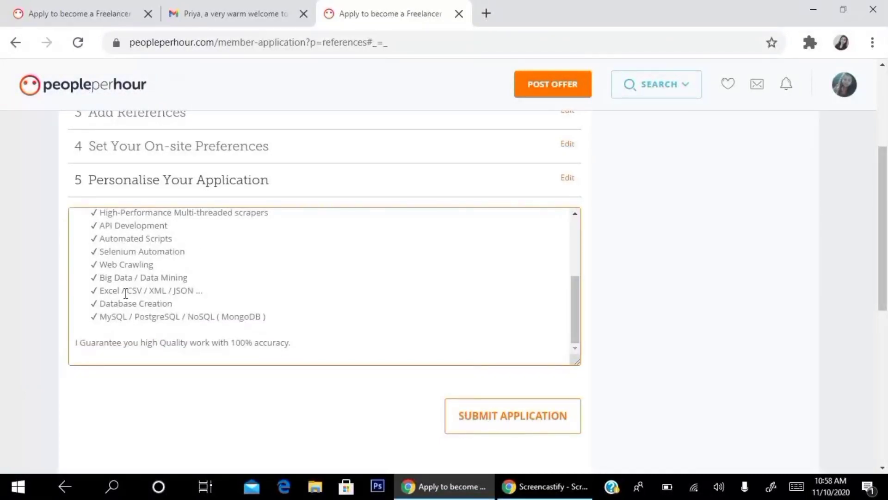
scroll(126, 294, "down", 2)
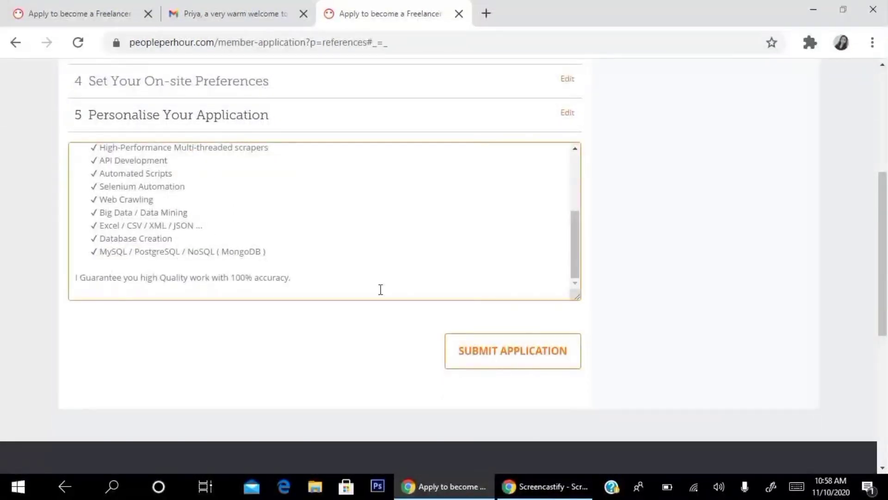
Step: Submit the application and proceed with free Basic processing (7 working days)
left_click(485, 351)
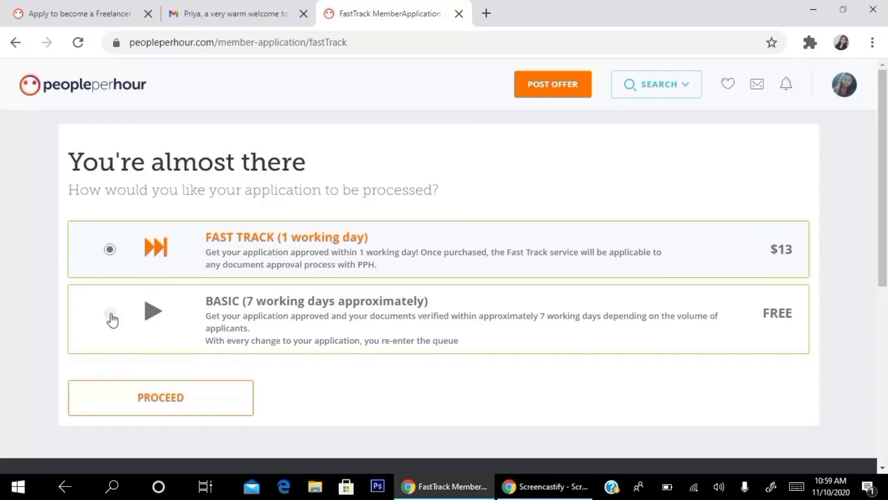
left_click(110, 315)
left_click(168, 409)
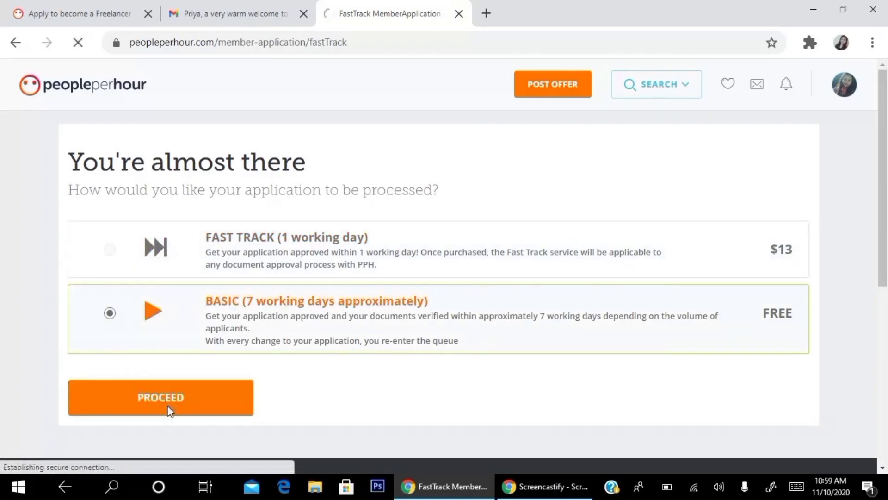